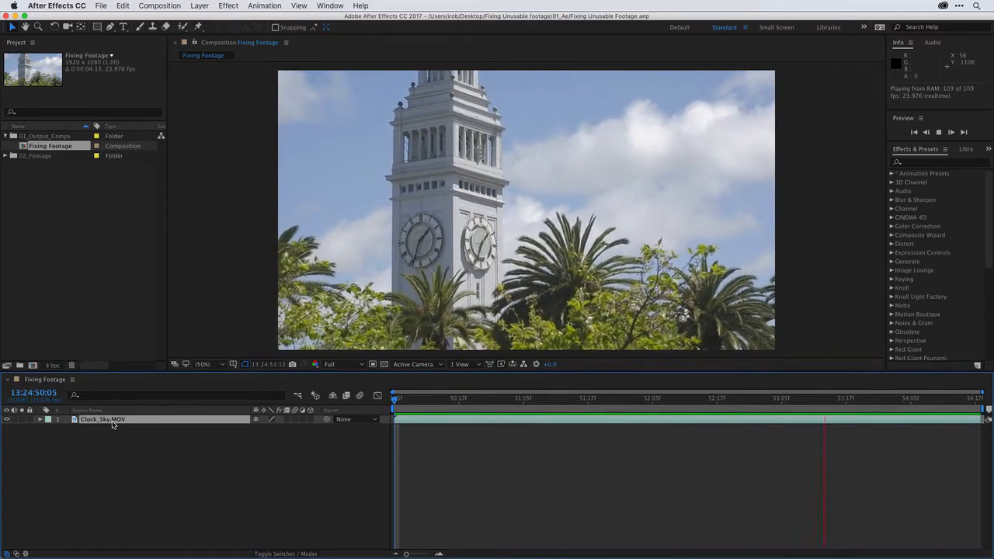
Step: Find the Warp Stabilizer VFX effect by searching for "VFX" and apply it to the Clock_Sky.MOV footage
{"action": "key", "text": "space"}
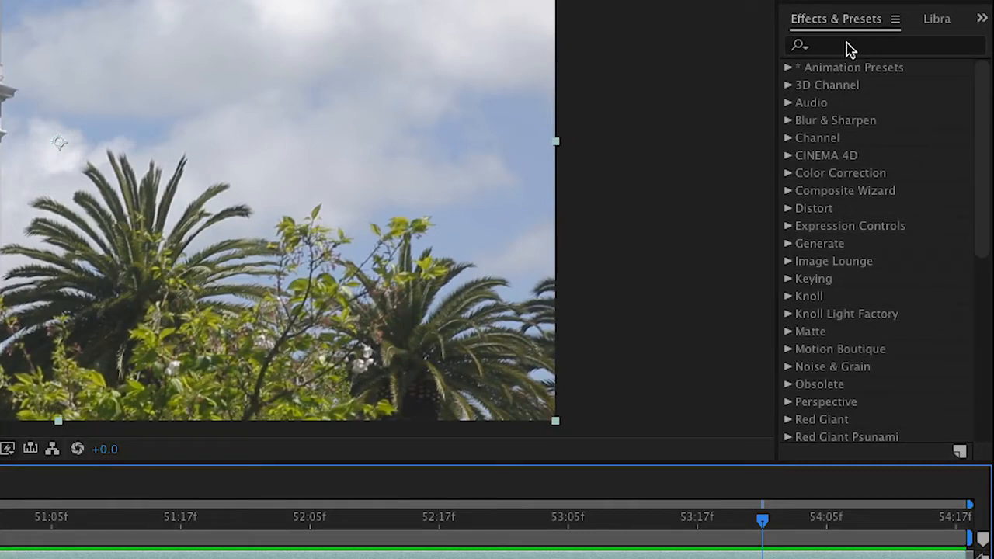
{"action": "left_click", "coordinate": [847, 45]}
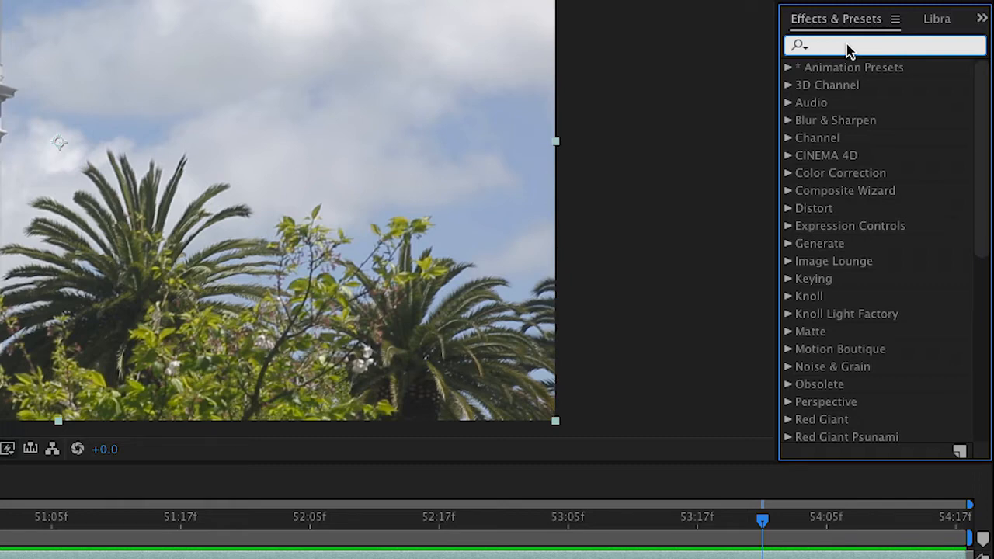
{"action": "type", "text": "VFX"}
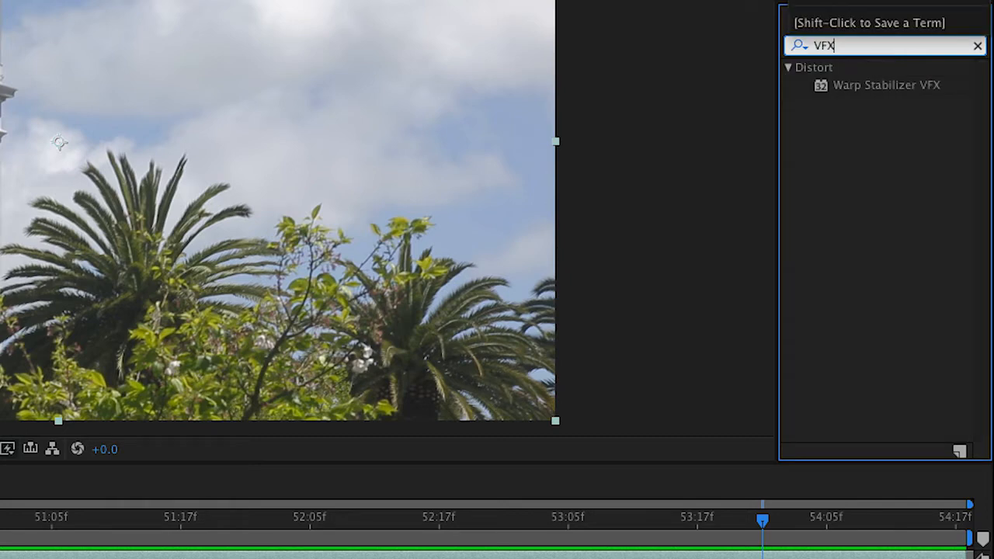
{"action": "left_click_drag", "start_coordinate": [823, 93], "coordinate": [315, 81]}
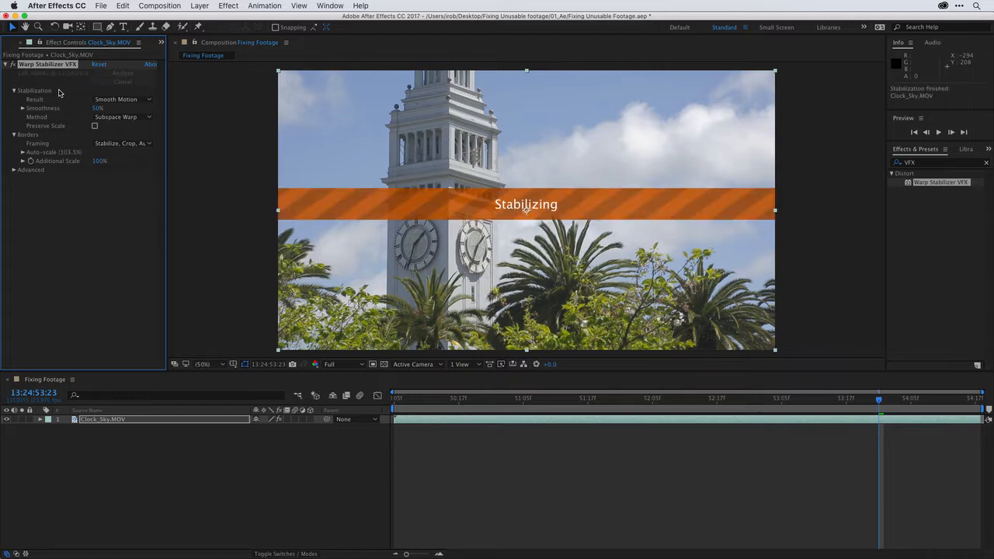
Step: Set the Warp Stabilizer VFX stabilization result to No Motion and play back the stabilized clip
{"action": "left_click", "coordinate": [149, 100]}
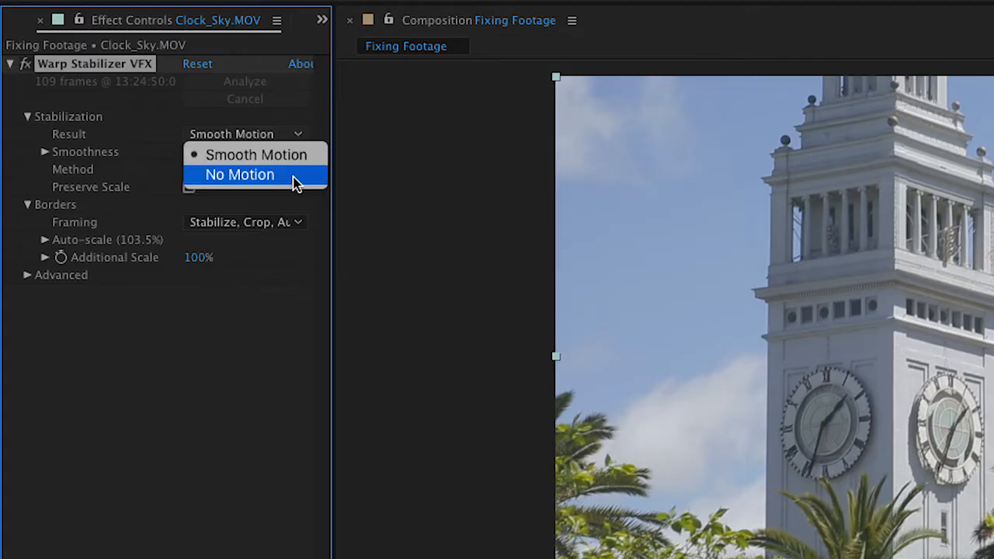
{"action": "left_click", "coordinate": [294, 175]}
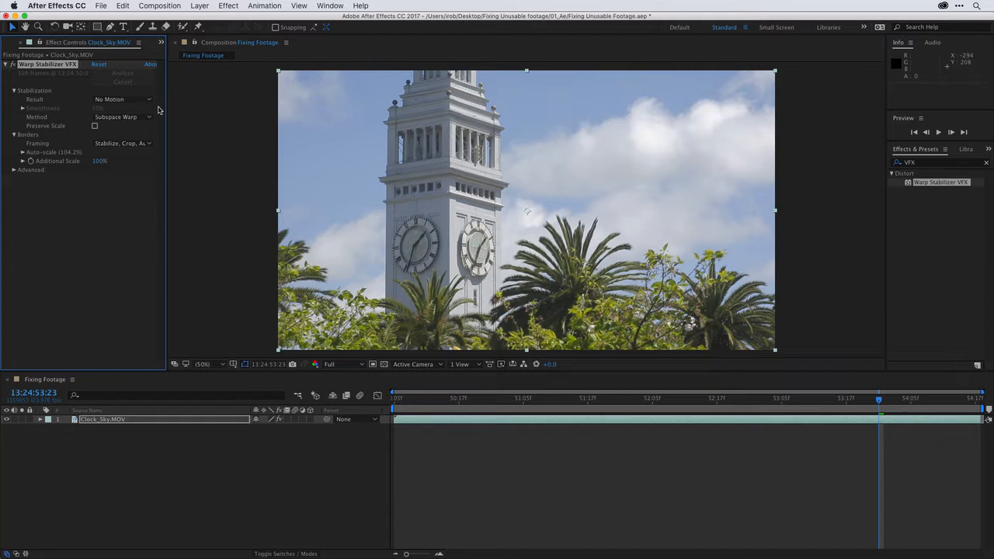
{"action": "left_click", "coordinate": [193, 492]}
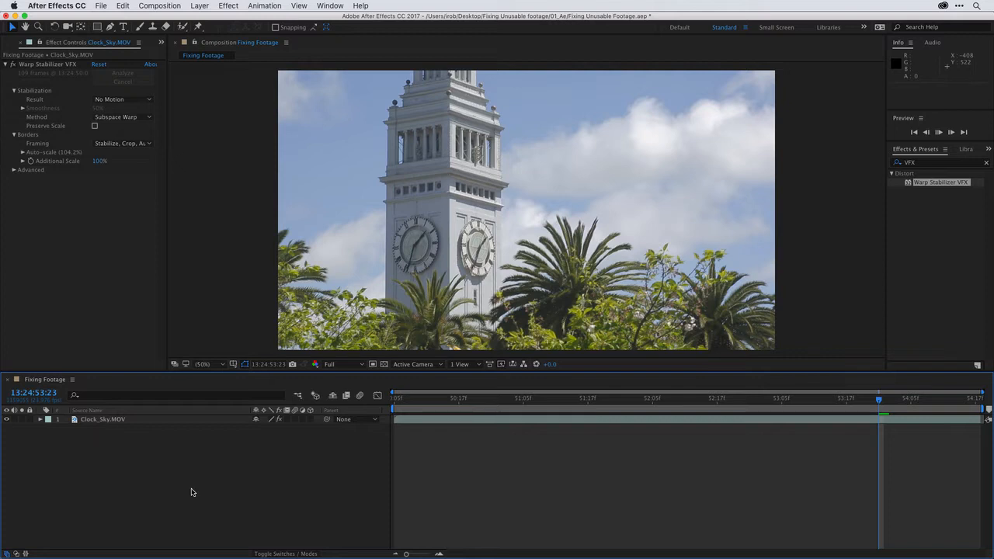
{"action": "key", "text": "space"}
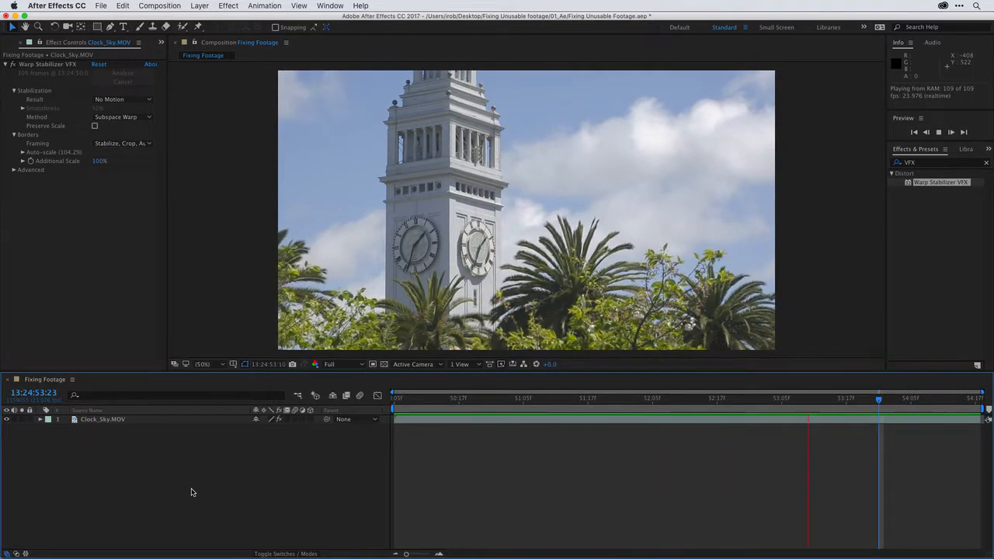
{"action": "key", "text": "space"}
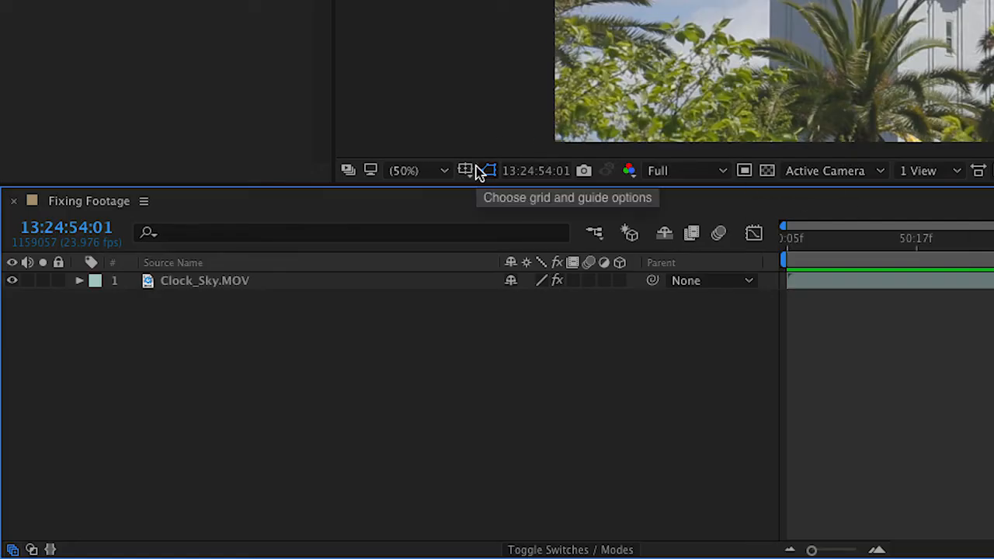
Step: Inspect the clock face at 200% magnification and add composition marker 1 at 13:24:51:05
{"action": "left_click", "coordinate": [215, 365]}
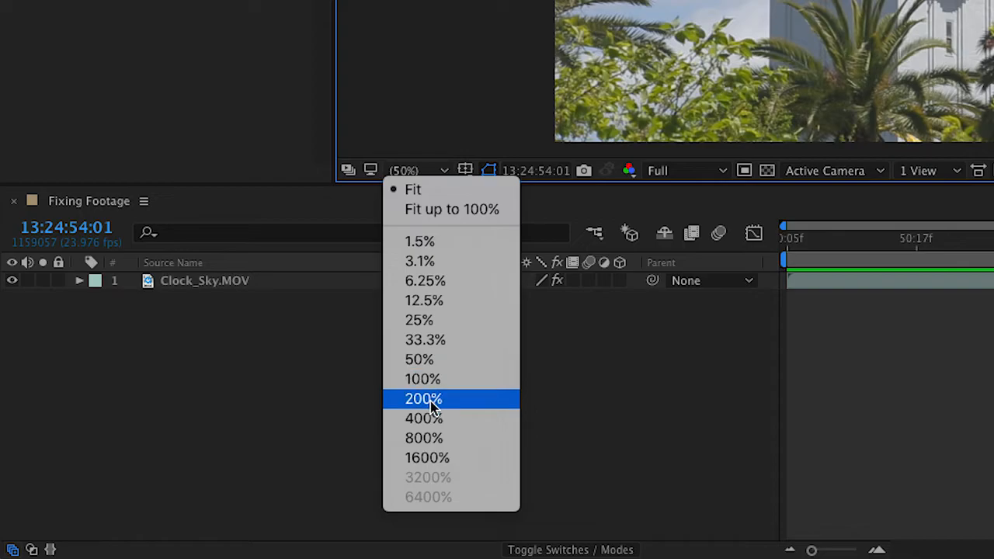
{"action": "left_click", "coordinate": [428, 398]}
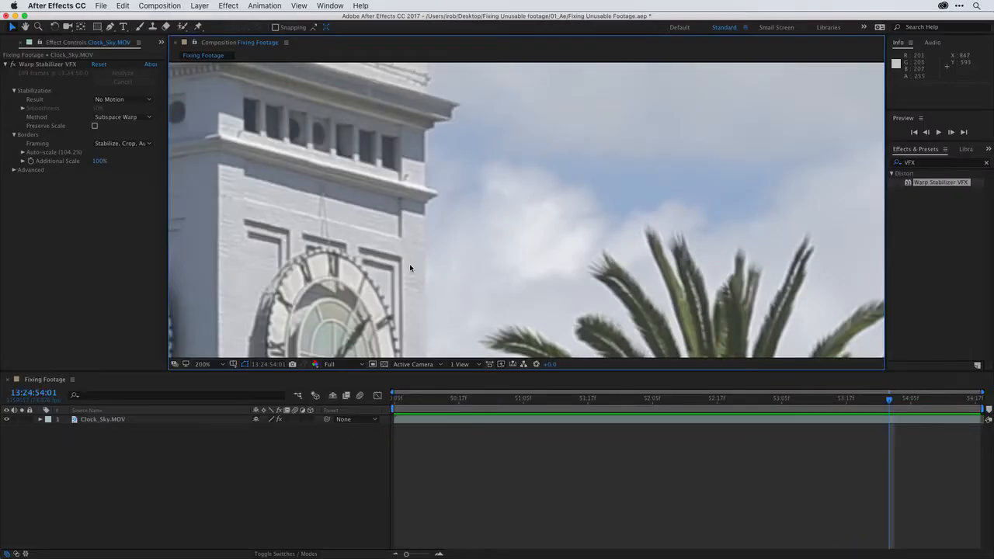
{"action": "key", "text": "h"}
{"action": "left_click_drag", "start_coordinate": [409, 264], "coordinate": [406, 106]}
{"action": "key", "text": "v"}
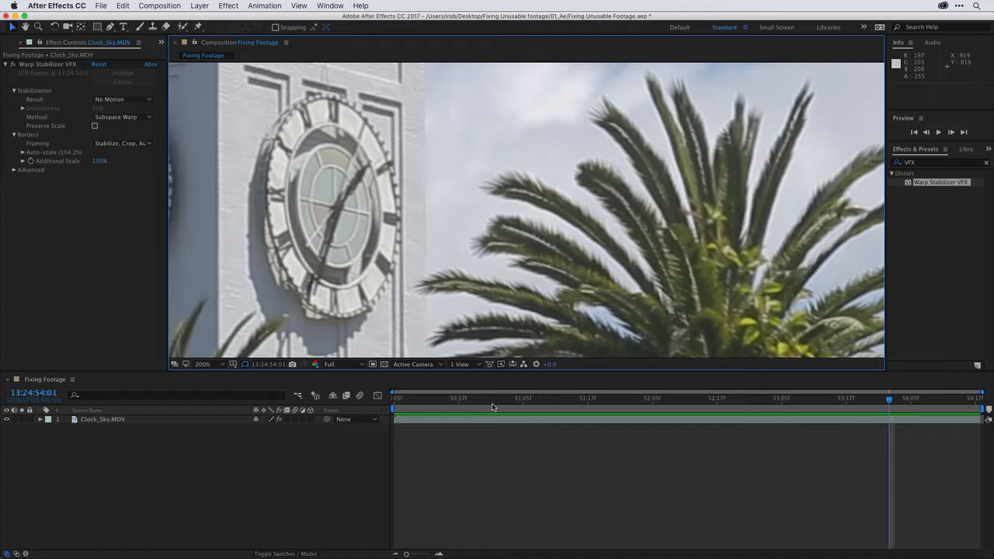
{"action": "left_click_drag", "start_coordinate": [499, 404], "coordinate": [522, 403]}
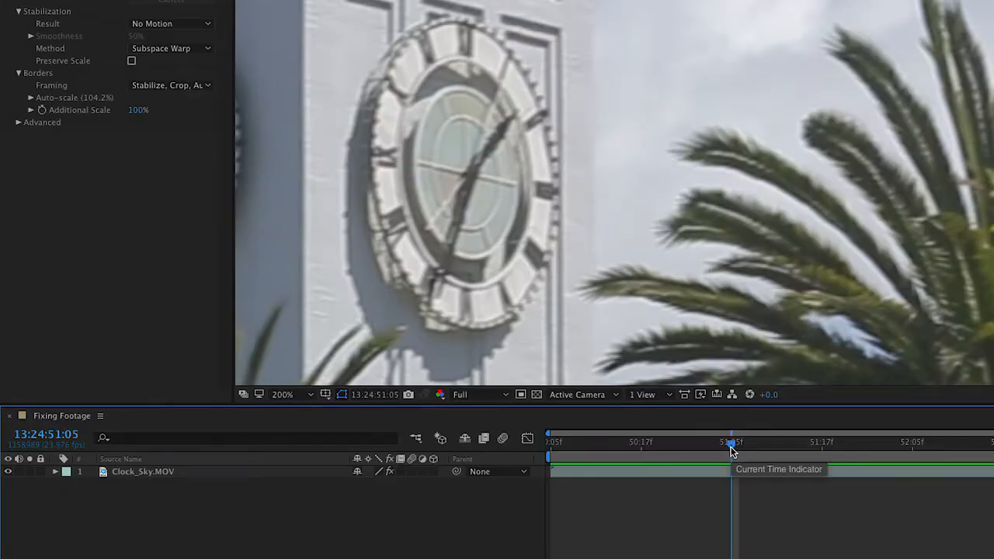
{"action": "mouse_move", "coordinate": [731, 450]}
{"action": "left_mouse_down"}
{"action": "mouse_move", "coordinate": [721, 445]}
{"action": "mouse_move", "coordinate": [731, 449]}
{"action": "left_mouse_up"}
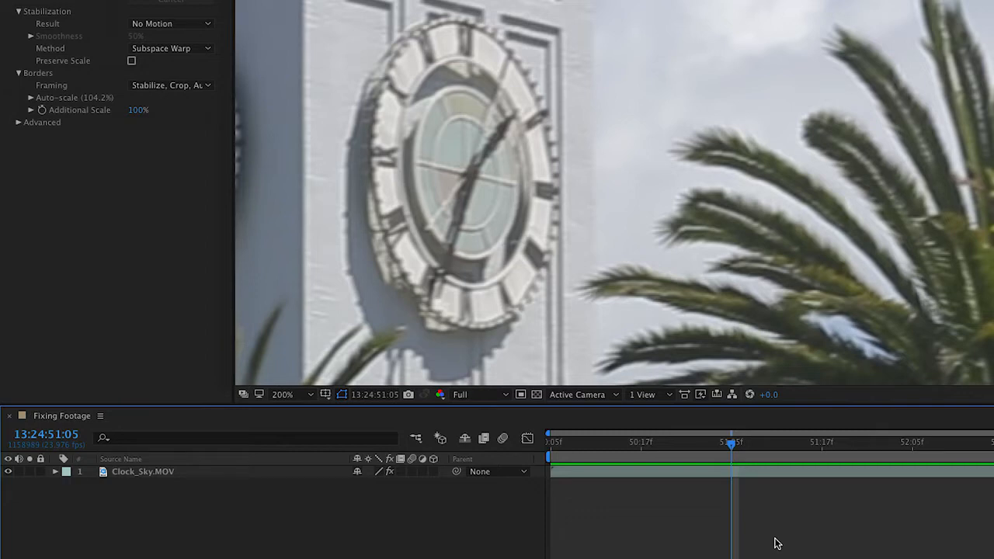
{"action": "key", "text": "shift+1"}
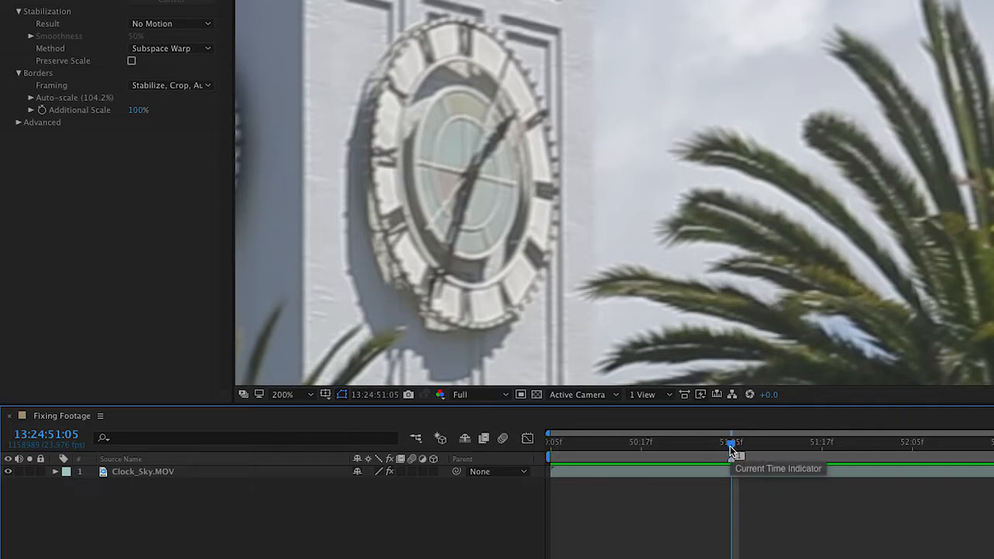
Step: Add composition marker 2 at 13:24:51:18 and marker 3 at 13:24:52:07
{"action": "left_click_drag", "start_coordinate": [731, 449], "coordinate": [831, 448]}
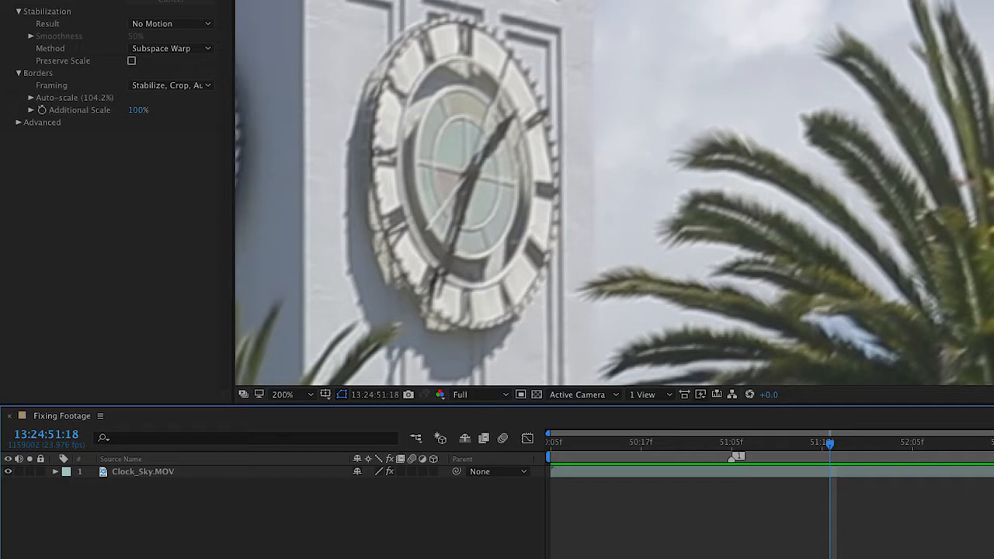
{"action": "key", "text": "KP_Multiply"}
{"action": "left_click_drag", "start_coordinate": [830, 441], "coordinate": [928, 439]}
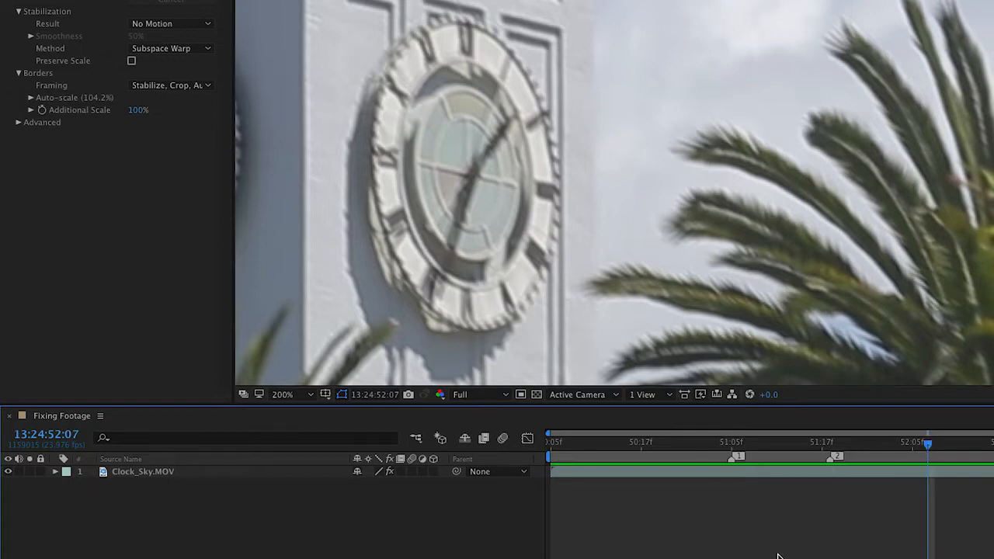
{"action": "key", "text": "KP_Multiply"}
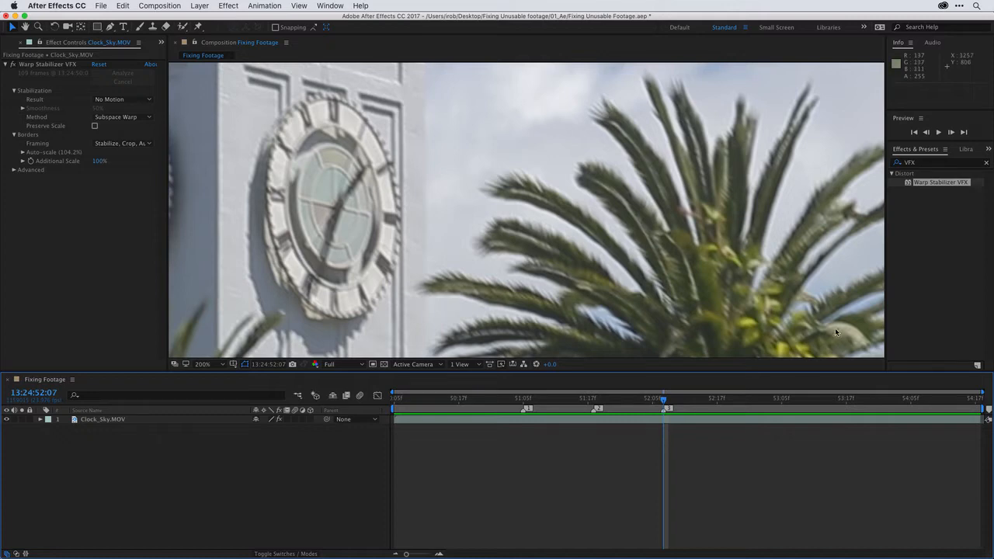
Step: Find Camera-Shake Deblur by searching for "deblur" and apply it to Clock_Sky.MOV, keeping Blur Duration at 5 Frames
{"action": "left_click", "coordinate": [914, 163]}
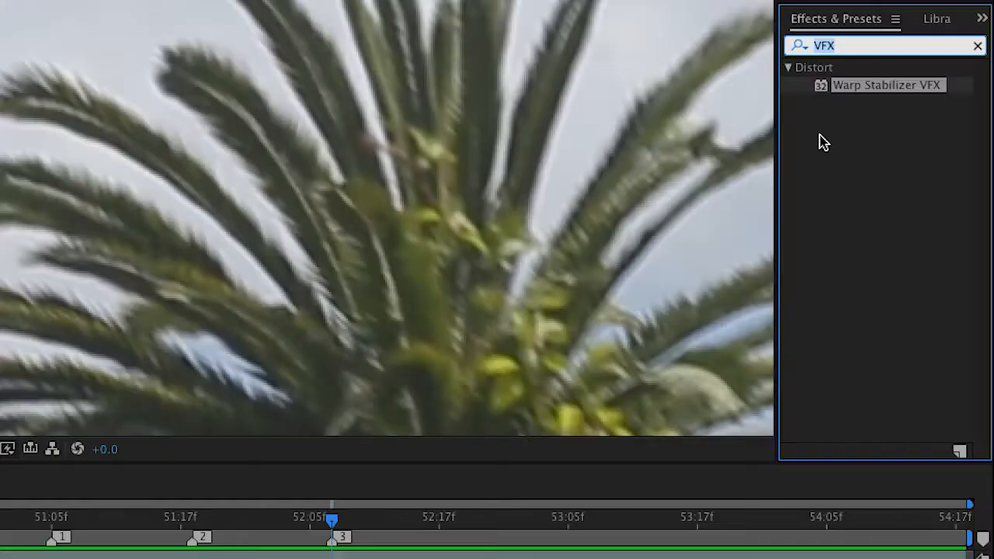
{"action": "type", "text": "deblur"}
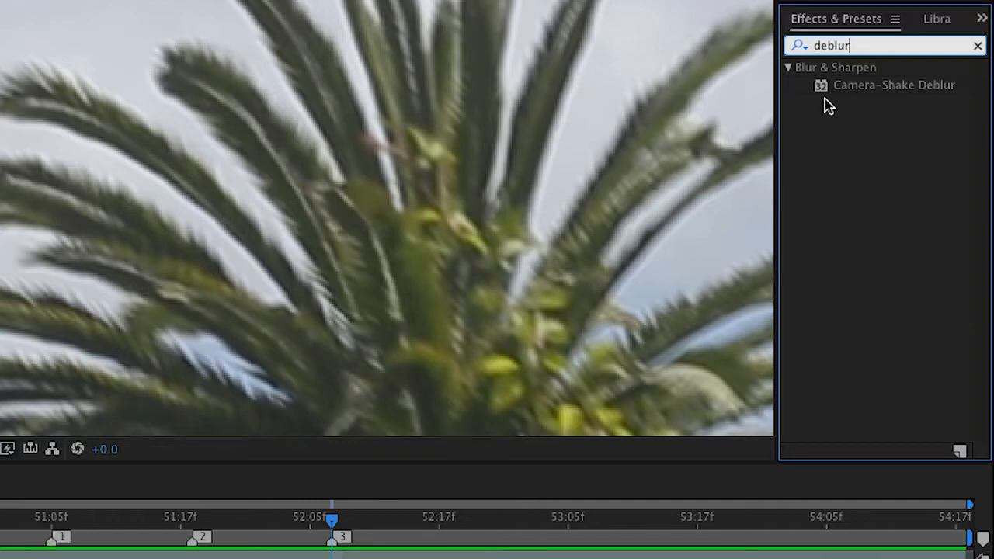
{"action": "left_click_drag", "start_coordinate": [826, 87], "coordinate": [457, 148]}
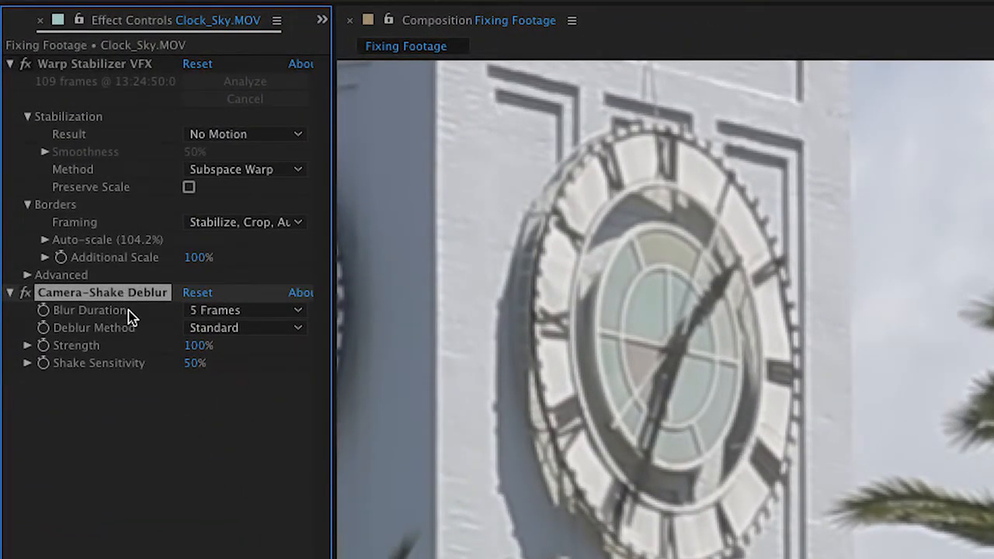
{"action": "left_click", "coordinate": [254, 313]}
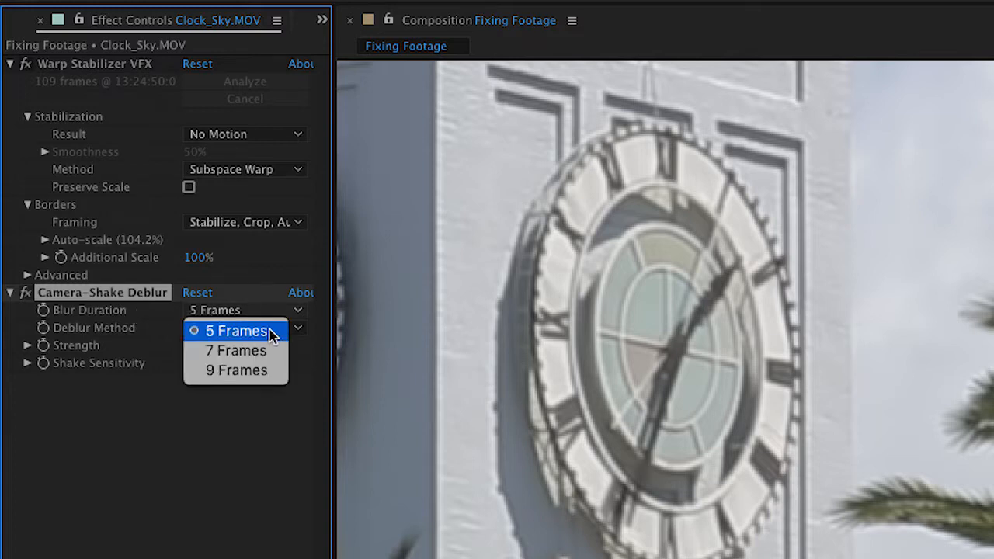
{"action": "left_click", "coordinate": [262, 291]}
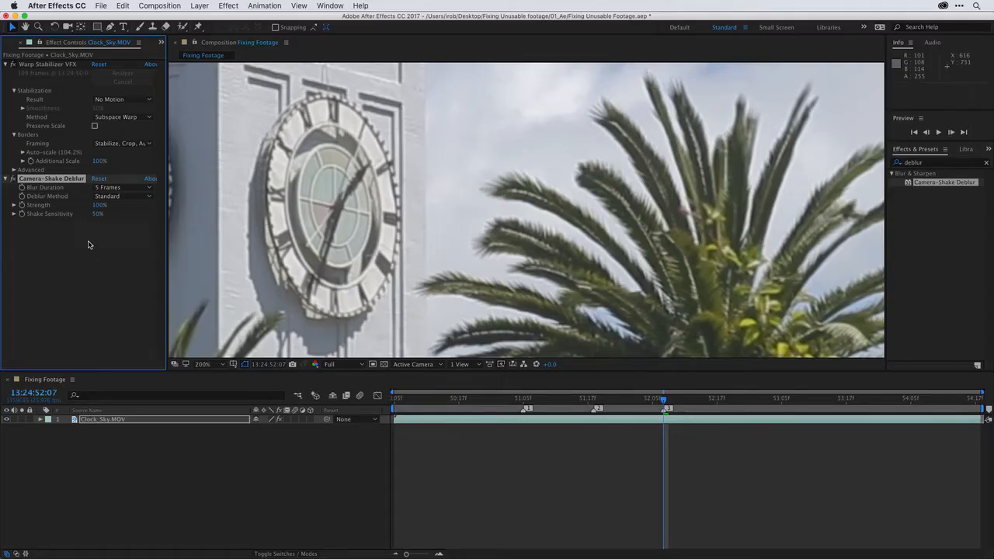
Step: Compare the clock face with Camera-Shake Deblur switched off and on at the marked frames
{"action": "key", "text": "j"}
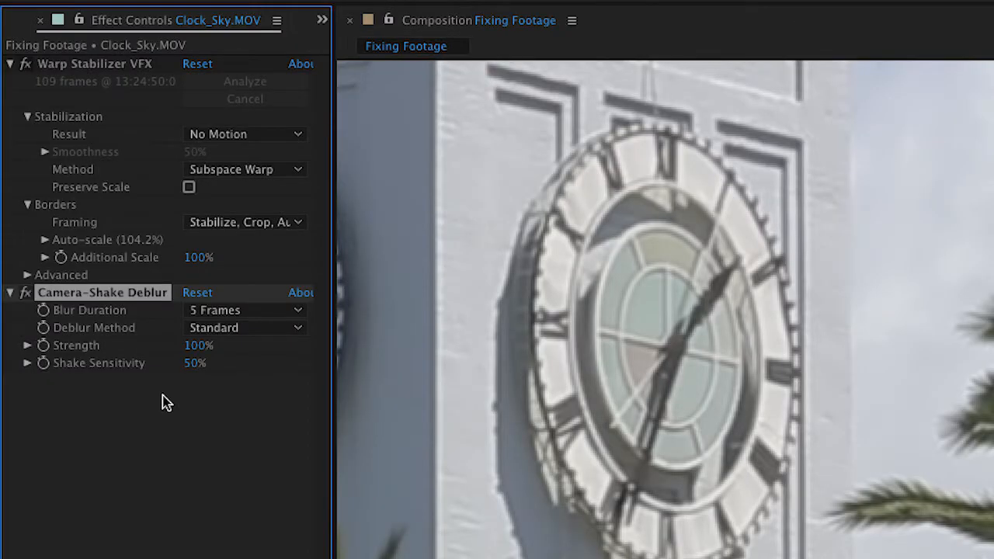
{"action": "left_click", "coordinate": [25, 295]}
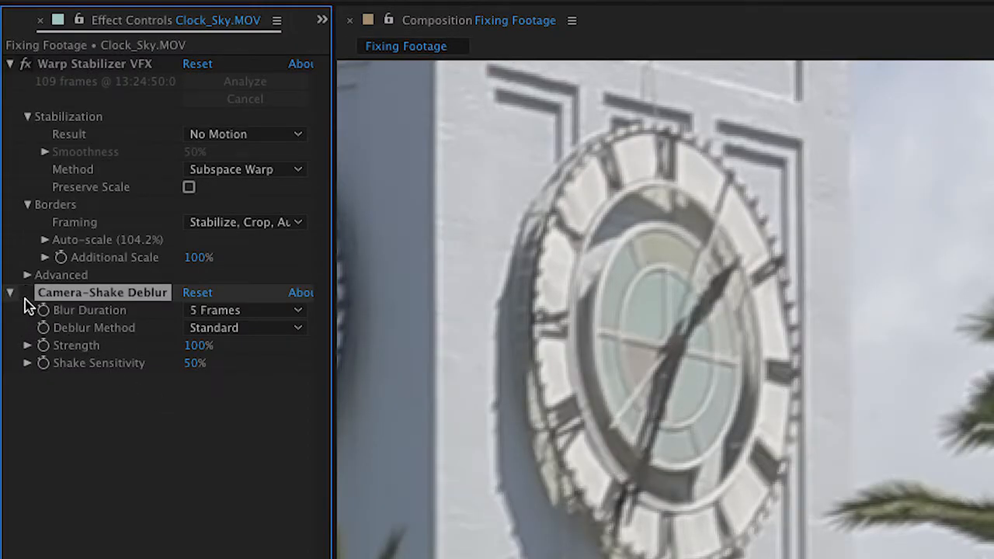
{"action": "left_click", "coordinate": [24, 295]}
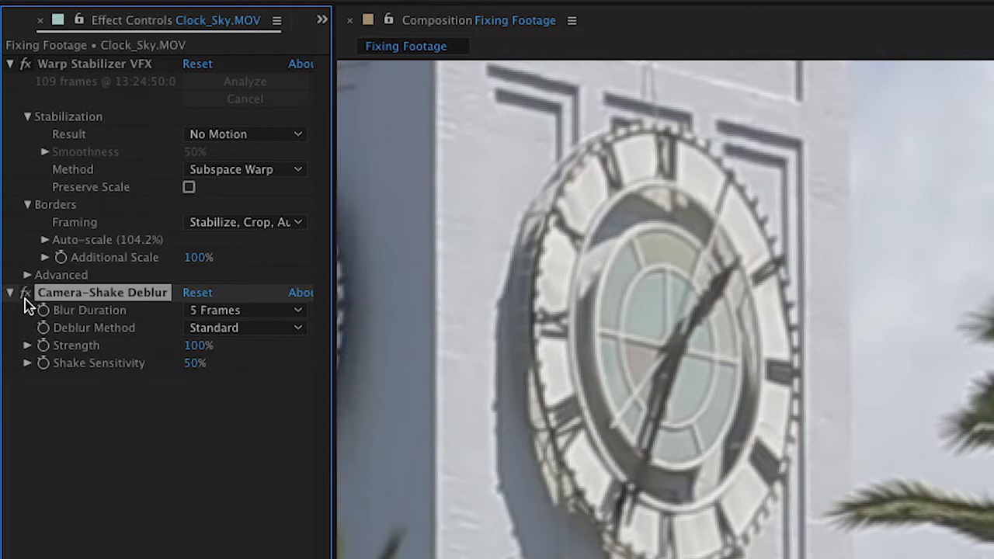
{"action": "left_click", "coordinate": [25, 293]}
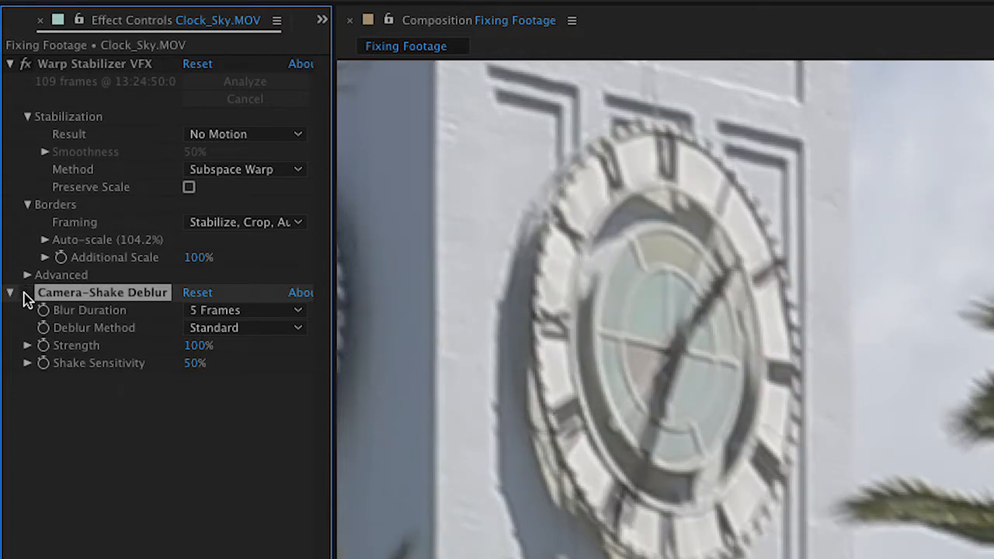
{"action": "left_click", "coordinate": [24, 294]}
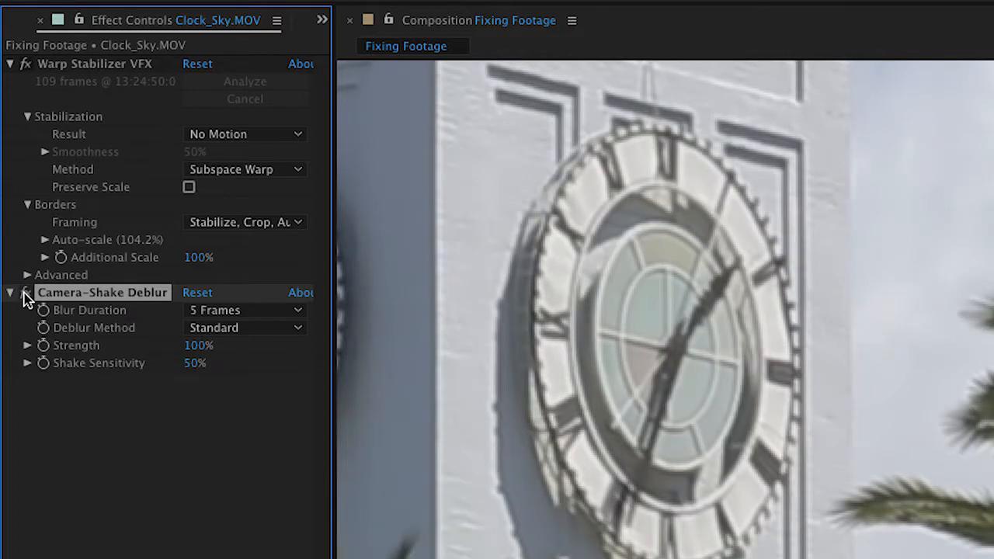
{"action": "key", "text": "space"}
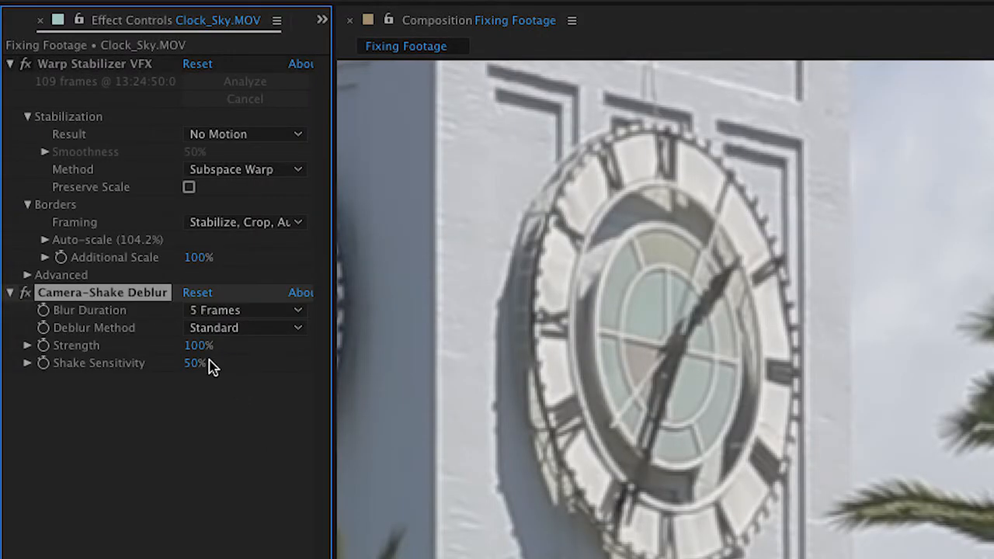
Step: Try a different Camera-Shake Deblur strength and undo the change
{"action": "left_click_drag", "start_coordinate": [198, 347], "coordinate": [228, 359]}
{"action": "key", "text": "ctrl+z"}
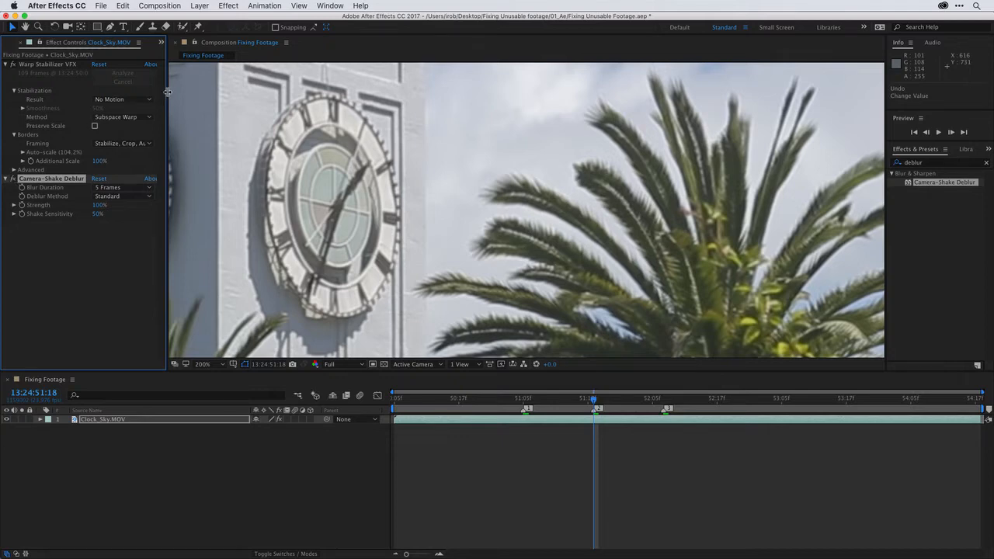
Step: Switch to the Color workspace and set the composition view magnification to Fit up to 100%
{"action": "left_click", "coordinate": [326, 5]}
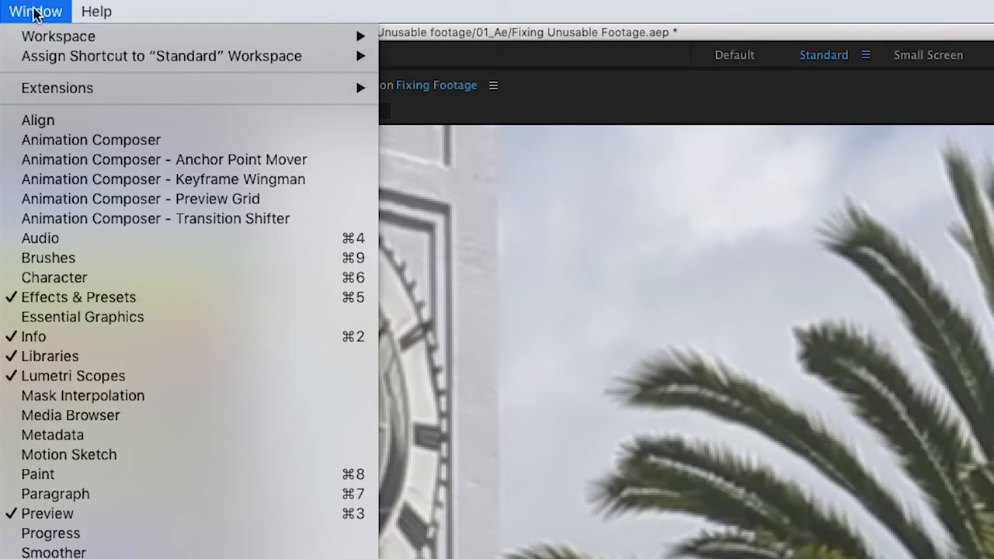
{"action": "mouse_move", "coordinate": [333, 21]}
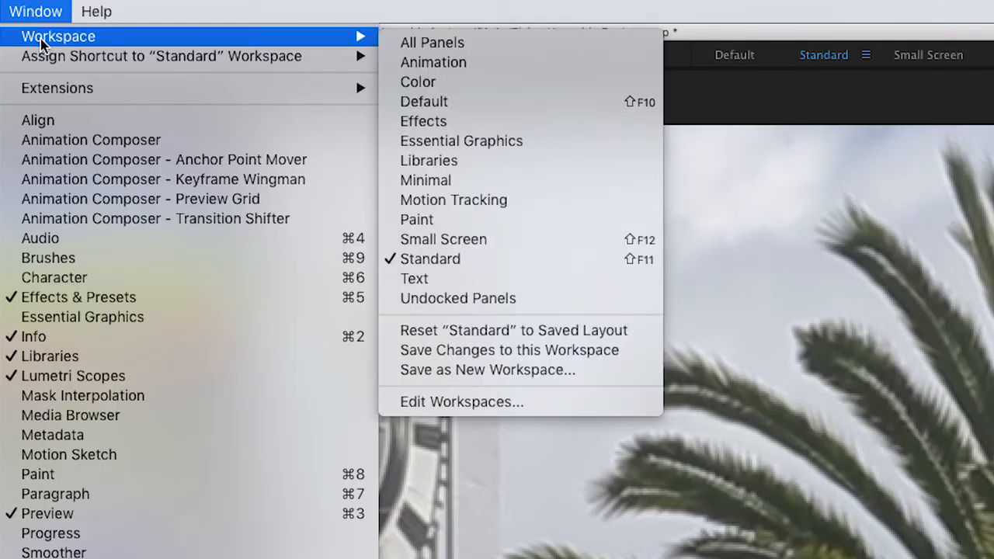
{"action": "left_click", "coordinate": [410, 83]}
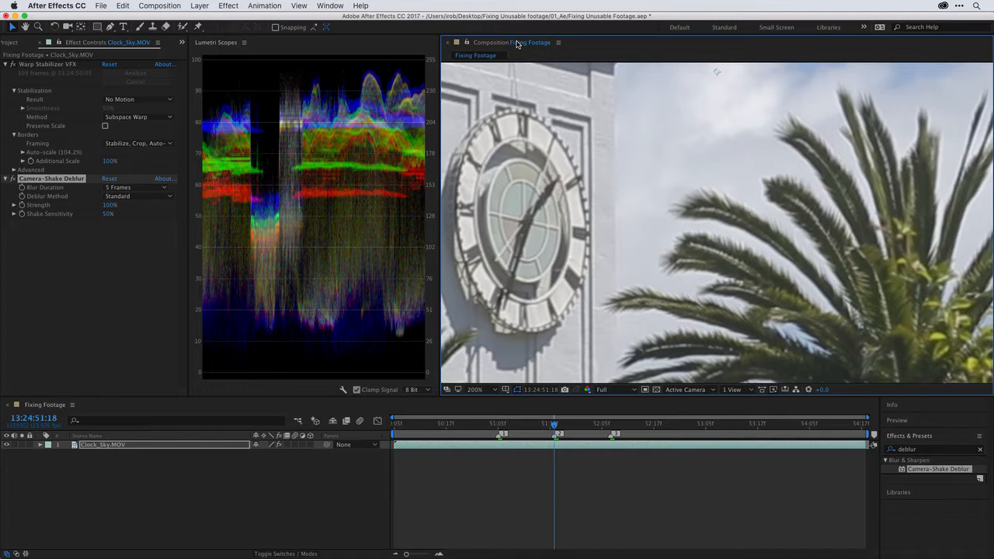
{"action": "left_click", "coordinate": [487, 390]}
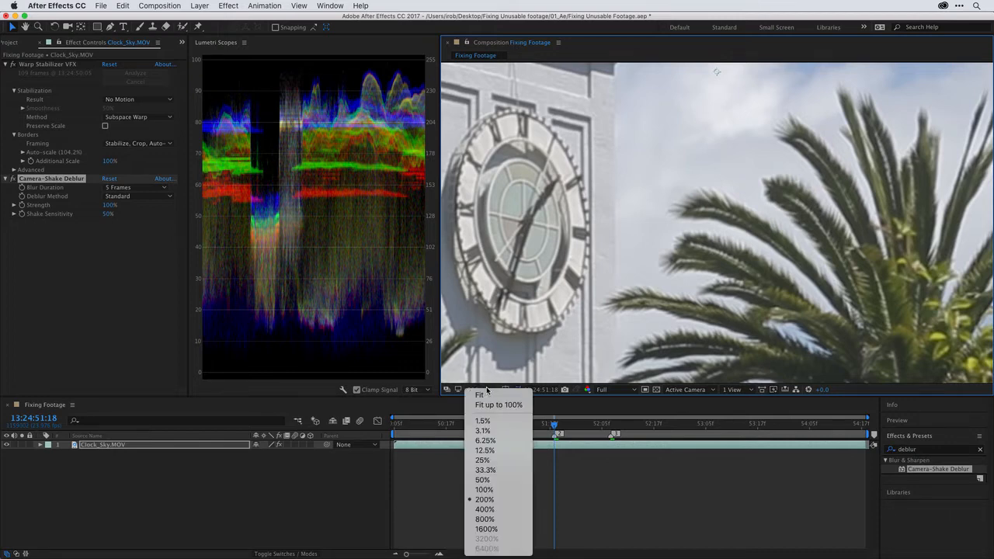
{"action": "left_click", "coordinate": [490, 404]}
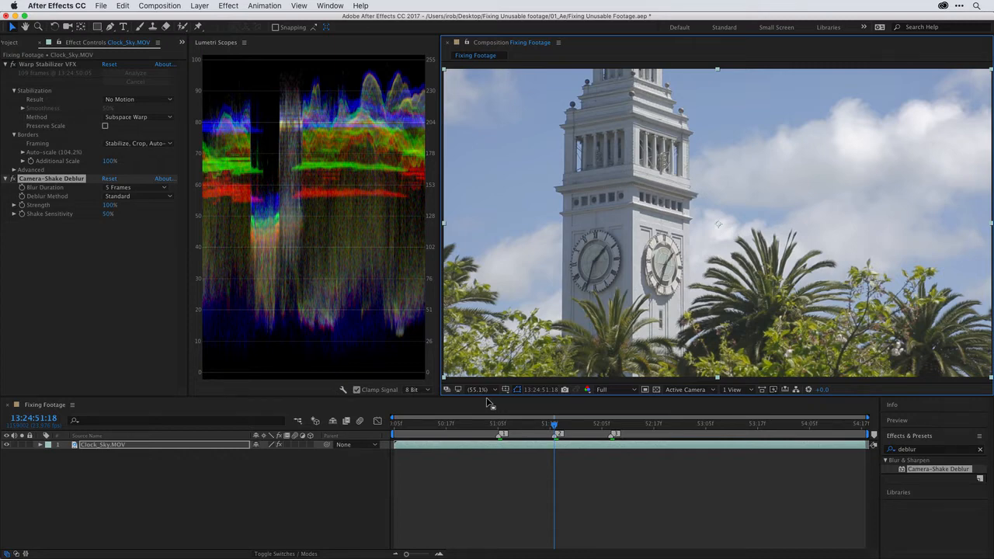
Step: Switch the Lumetri Scopes to the Vectorscope YUV/Parade RGB/Waveform YC preset and widen the scopes area
{"action": "left_click", "coordinate": [344, 391]}
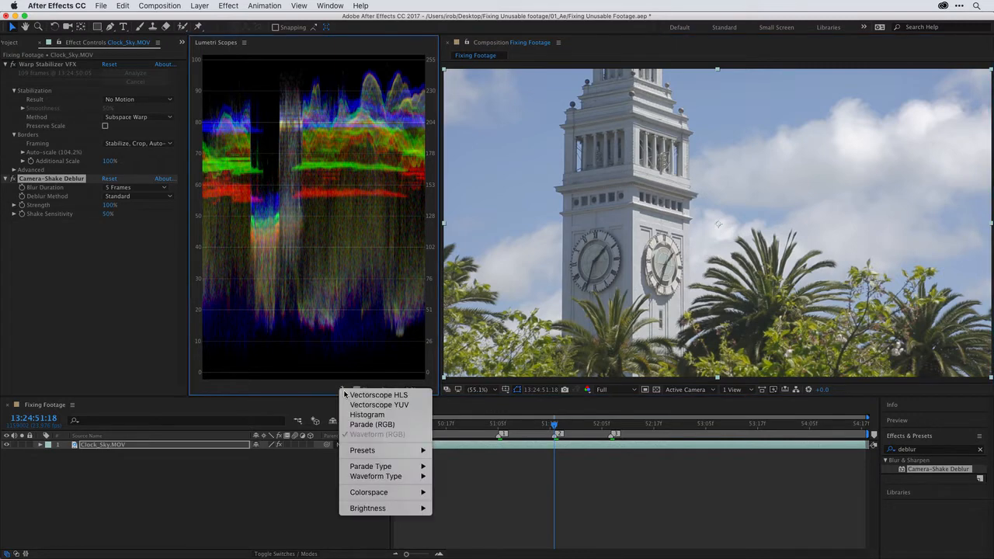
{"action": "mouse_move", "coordinate": [367, 453]}
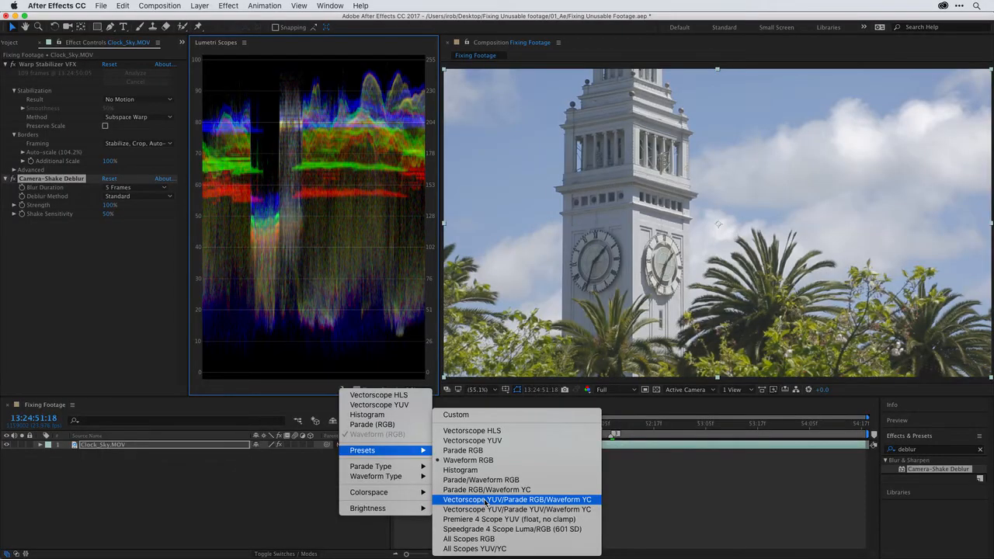
{"action": "left_click", "coordinate": [485, 499]}
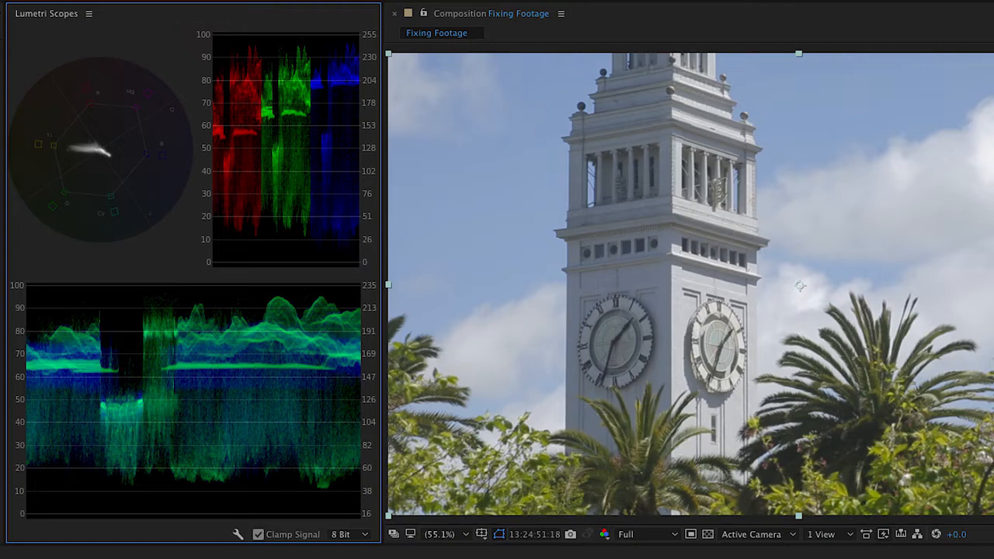
{"action": "left_click_drag", "start_coordinate": [379, 247], "coordinate": [487, 249]}
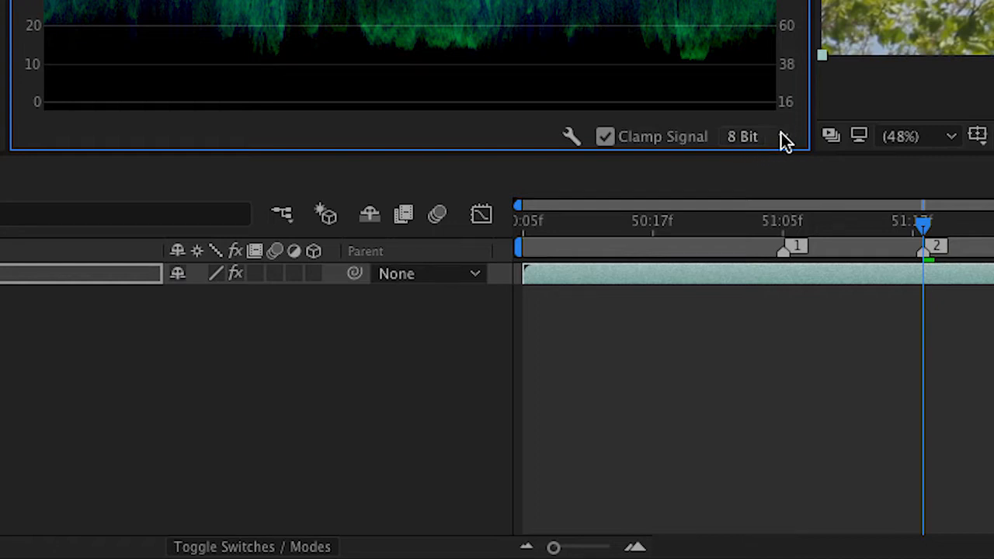
Step: Check the bit-depth and colorspace options of the Lumetri Scopes, keeping 8 Bit and 709
{"action": "left_click", "coordinate": [783, 138]}
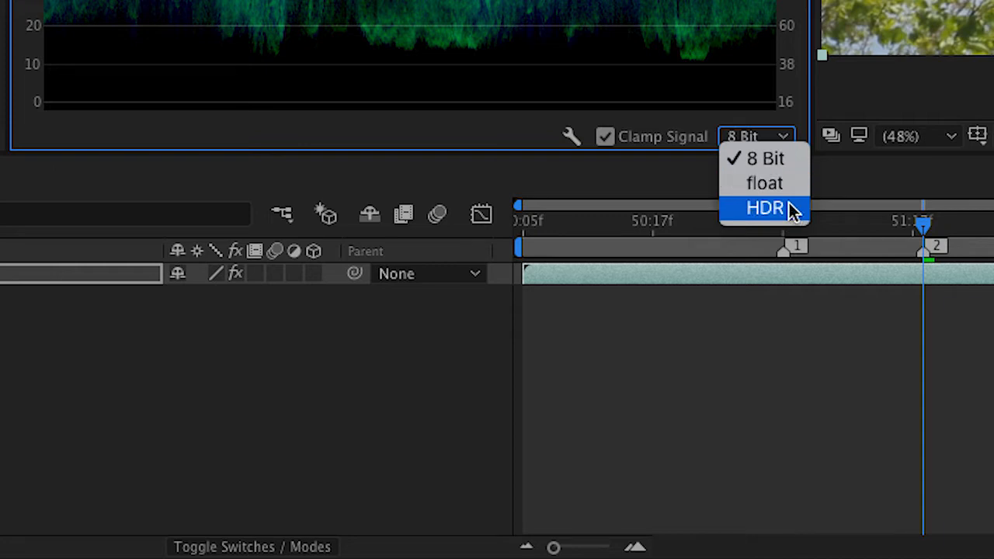
{"action": "left_click", "coordinate": [735, 50]}
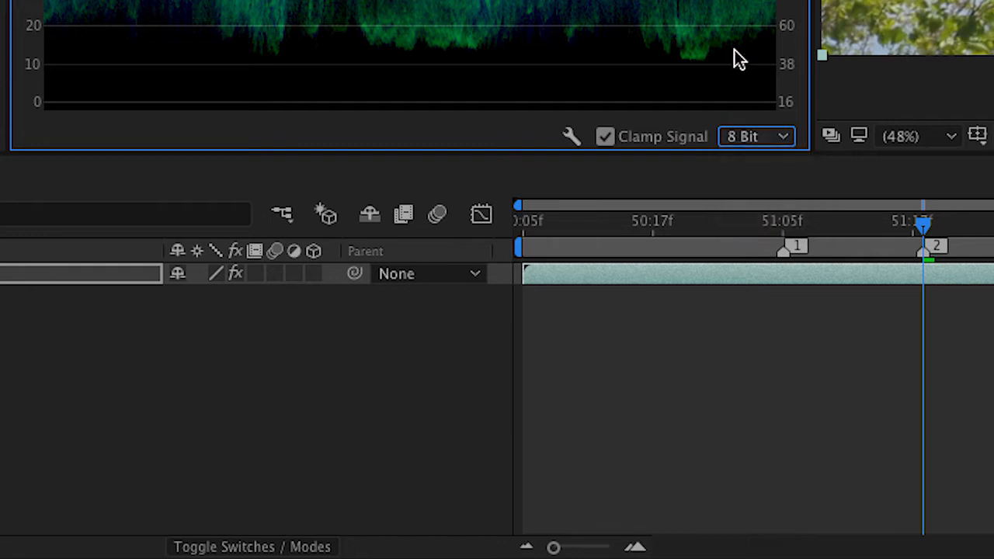
{"action": "left_click", "coordinate": [570, 135]}
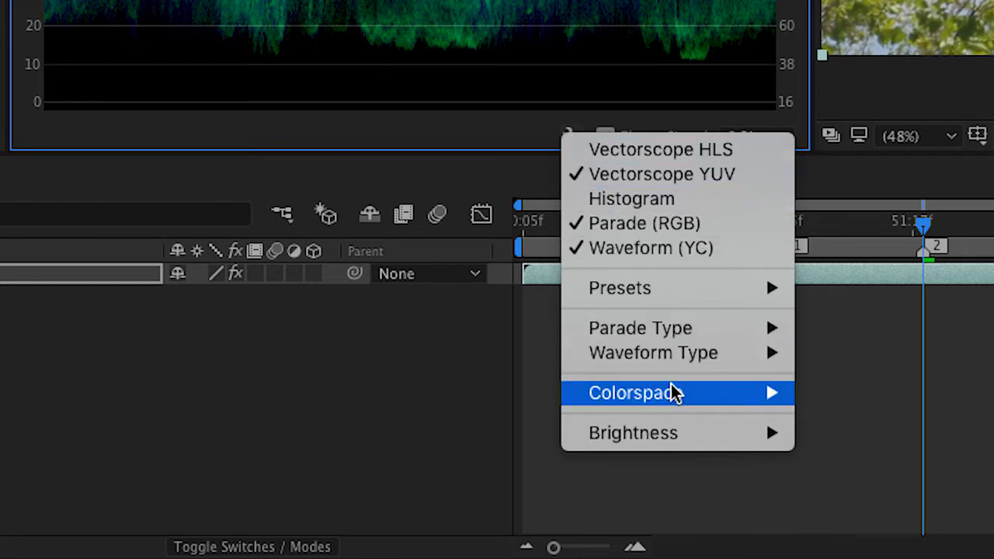
{"action": "mouse_move", "coordinate": [678, 401]}
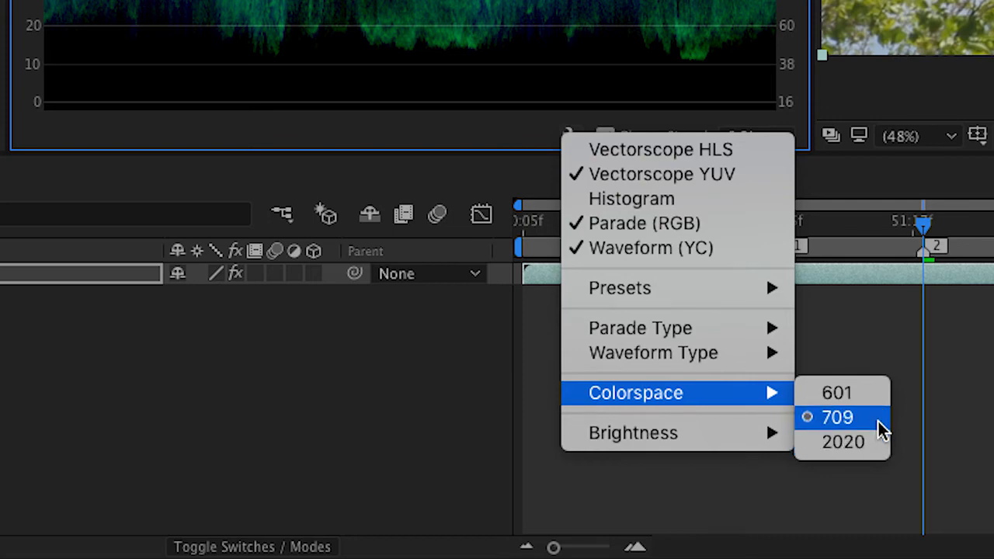
{"action": "left_click", "coordinate": [928, 399]}
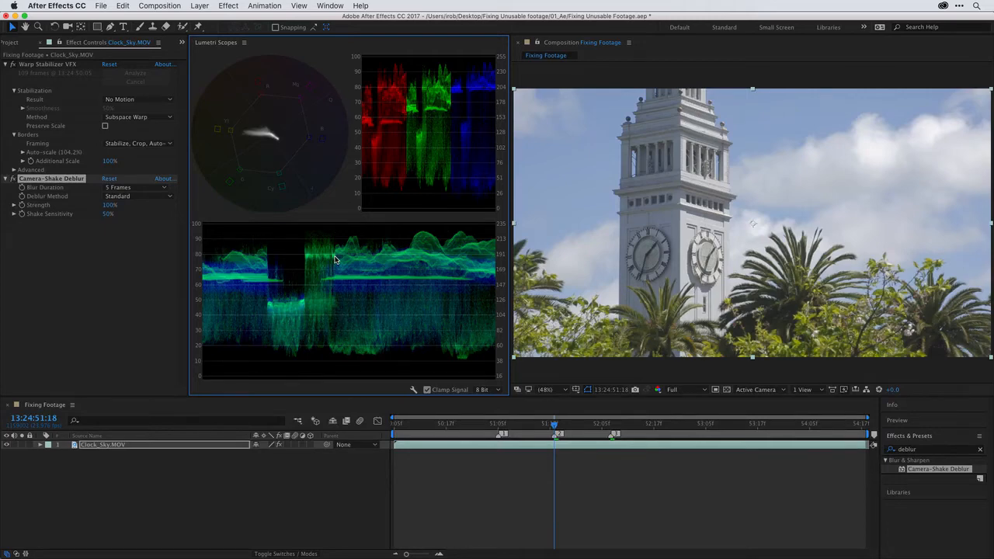
Step: Find Lumetri Color by searching the effects for "lumet" and apply it to Clock_Sky.MOV
{"action": "left_click", "coordinate": [932, 452]}
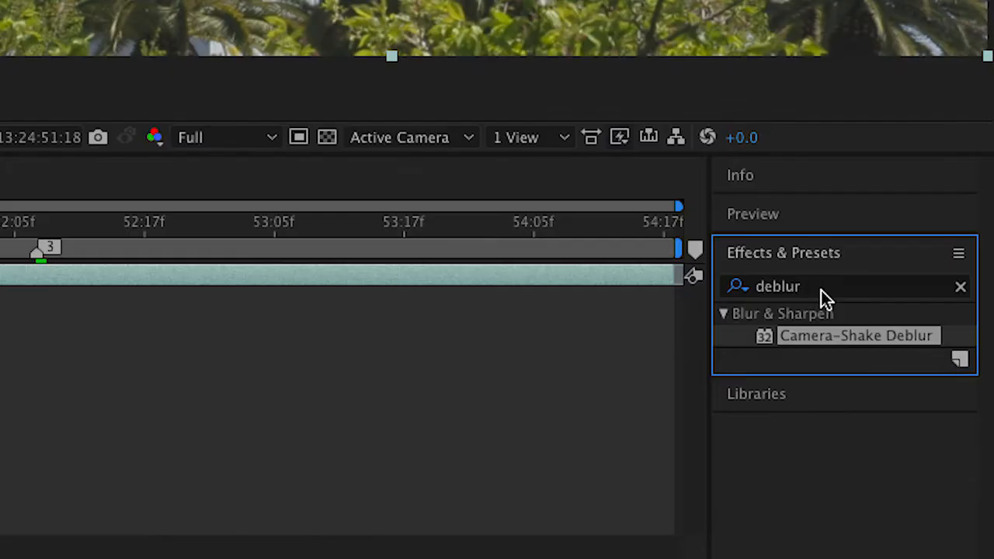
{"action": "left_click", "coordinate": [924, 451]}
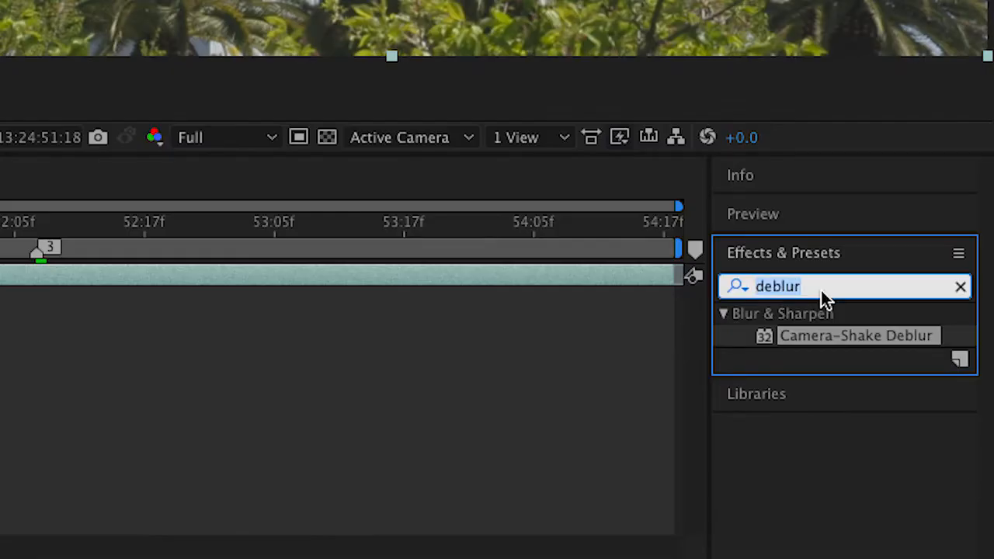
{"action": "type", "text": "lumet"}
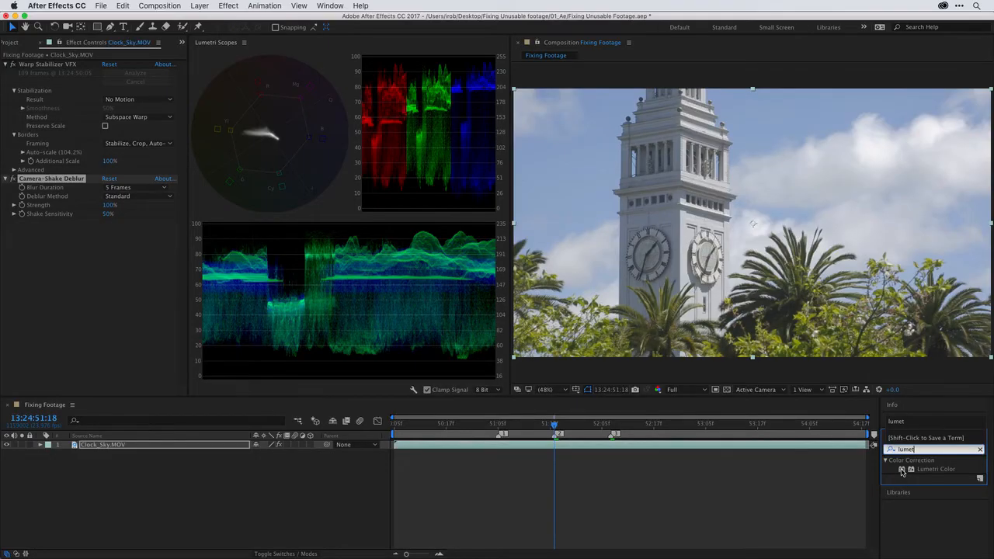
{"action": "left_click_drag", "start_coordinate": [902, 471], "coordinate": [813, 268]}
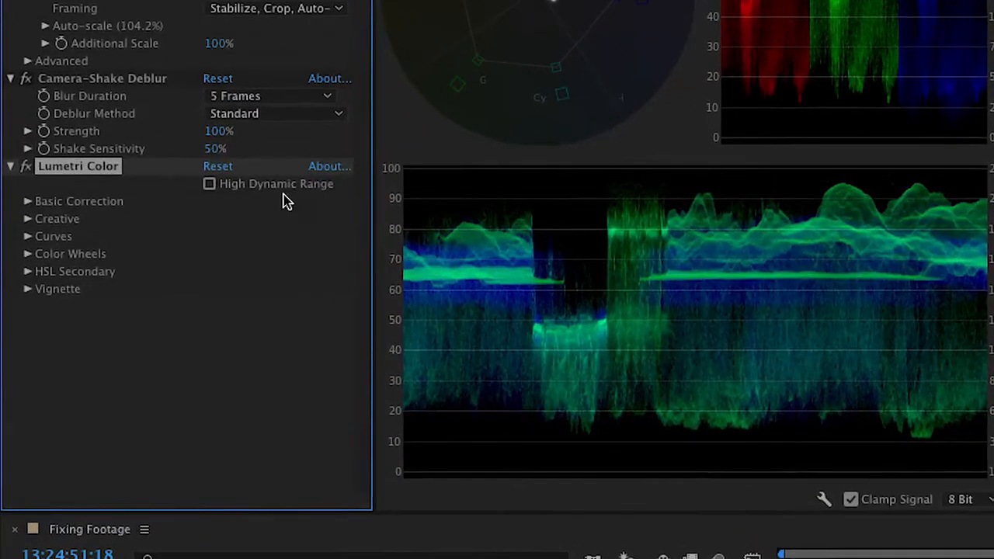
Step: In Lumetri Color's Basic Correction, set Exposure to -0.4 and Contrast to 74.0
{"action": "left_click", "coordinate": [29, 202]}
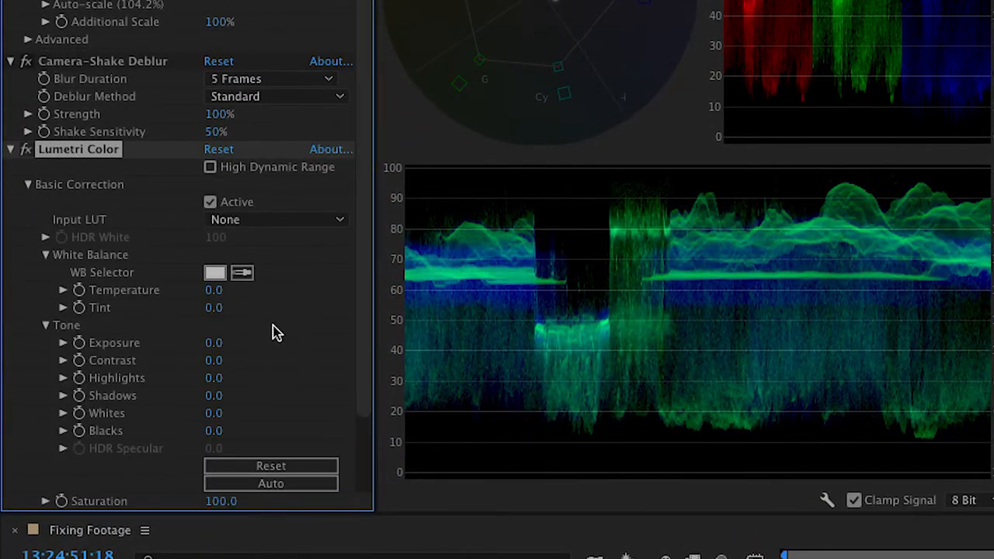
{"action": "left_click_drag", "start_coordinate": [352, 247], "coordinate": [361, 322]}
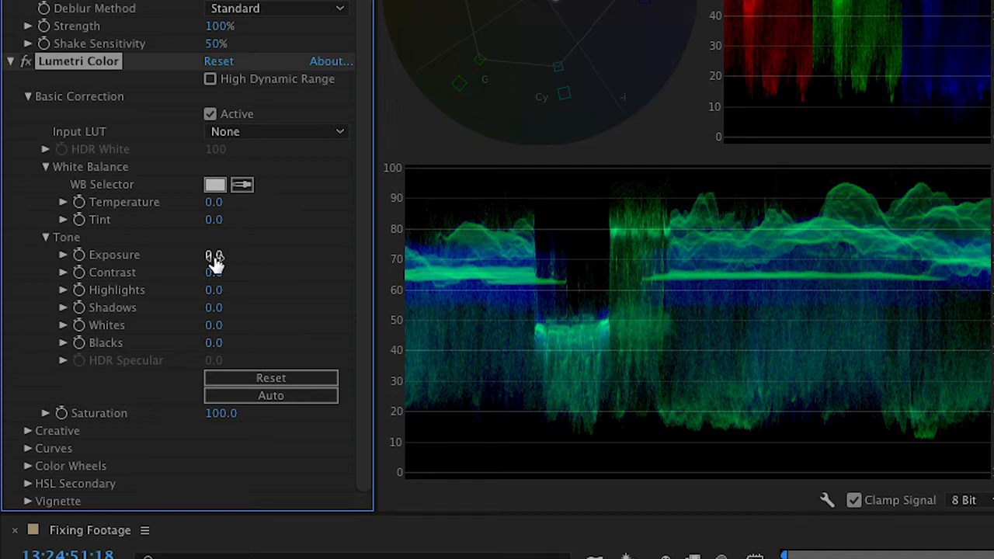
{"action": "mouse_move", "coordinate": [215, 263]}
{"action": "left_mouse_down"}
{"action": "mouse_move", "coordinate": [204, 256]}
{"action": "mouse_move", "coordinate": [213, 259]}
{"action": "left_mouse_up"}
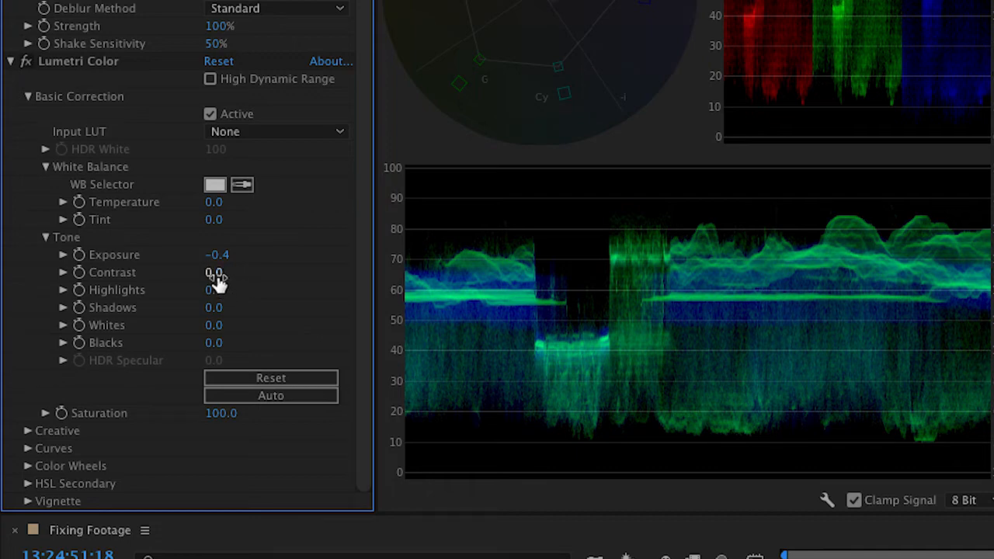
{"action": "left_click_drag", "start_coordinate": [217, 276], "coordinate": [276, 262]}
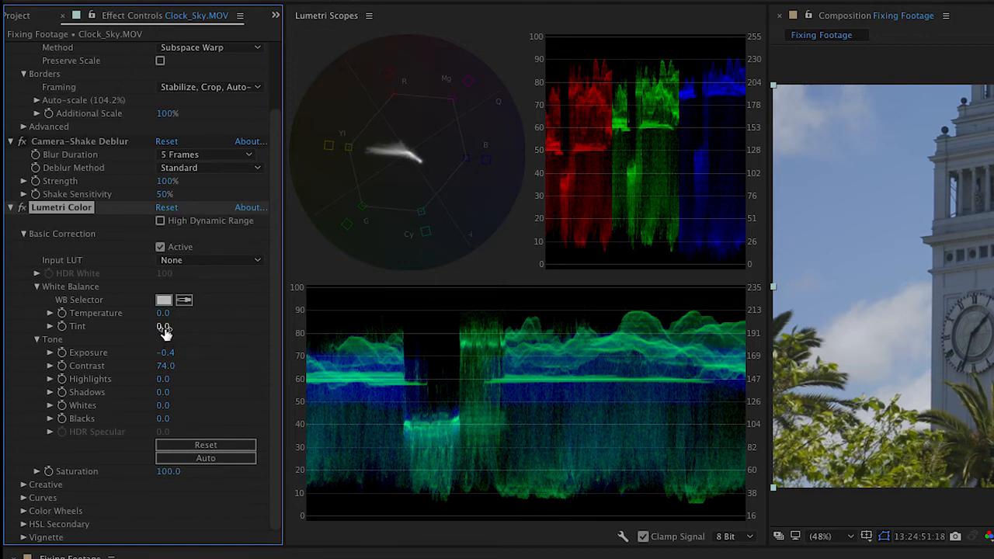
Step: Set the white balance to Tint 1.0 and Temperature 2.0, and lower Blacks to -45.0
{"action": "mouse_move", "coordinate": [164, 330]}
{"action": "left_mouse_down"}
{"action": "mouse_move", "coordinate": [134, 330]}
{"action": "mouse_move", "coordinate": [164, 325]}
{"action": "left_mouse_up"}
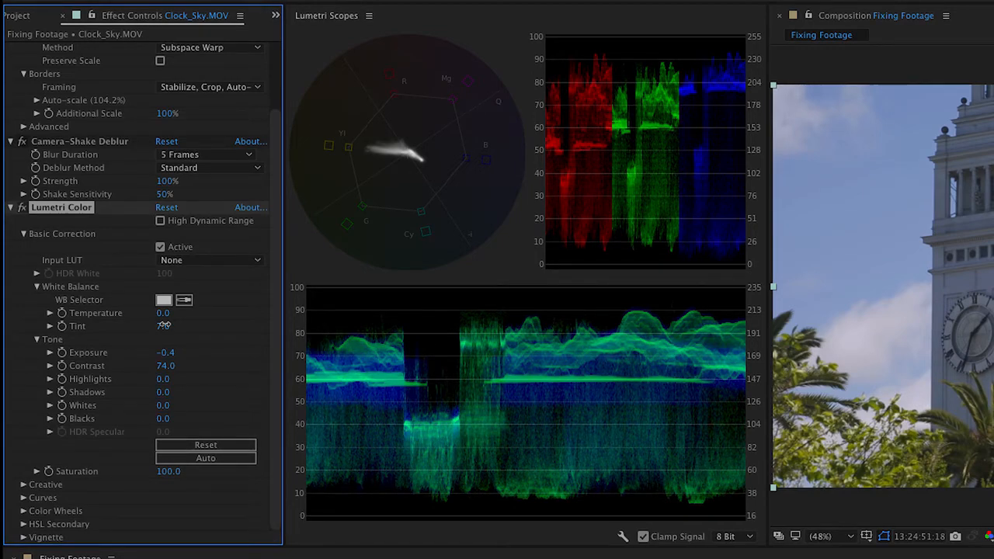
{"action": "left_click_drag", "start_coordinate": [164, 326], "coordinate": [167, 312]}
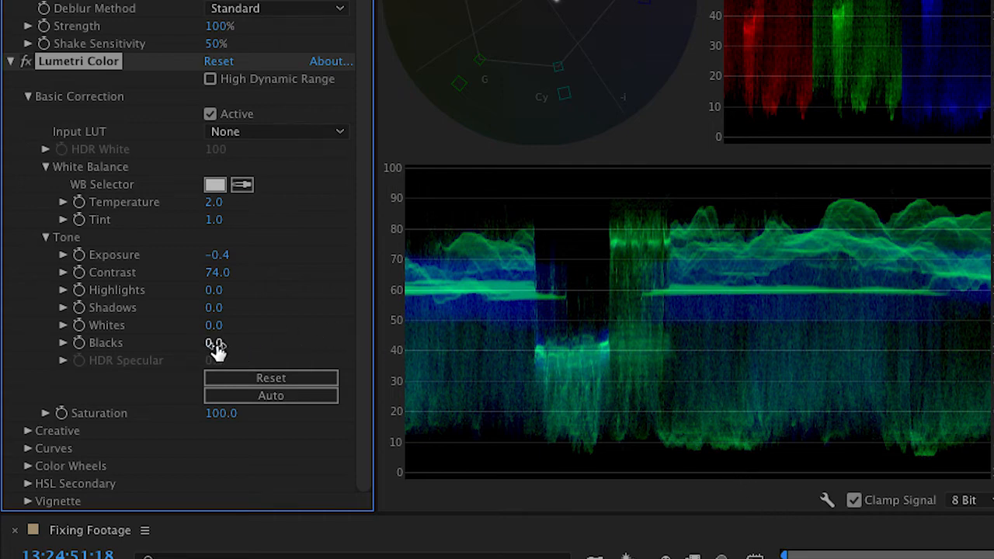
{"action": "left_click_drag", "start_coordinate": [214, 347], "coordinate": [189, 355]}
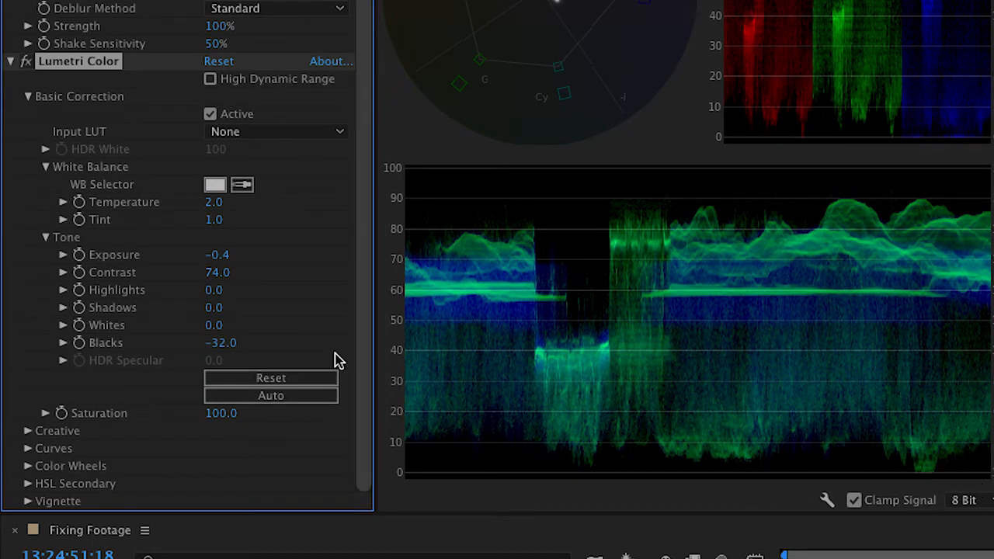
{"action": "left_click_drag", "start_coordinate": [223, 351], "coordinate": [179, 348]}
{"action": "left_click_drag", "start_coordinate": [171, 349], "coordinate": [228, 364]}
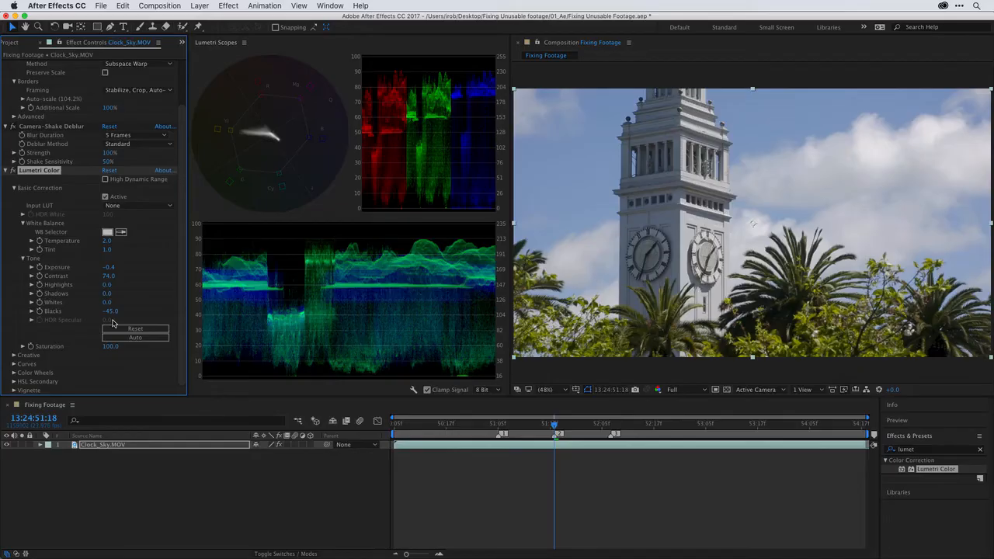
Step: Compare the image and scopes with Lumetri Color switched off and on
{"action": "left_click", "coordinate": [12, 172]}
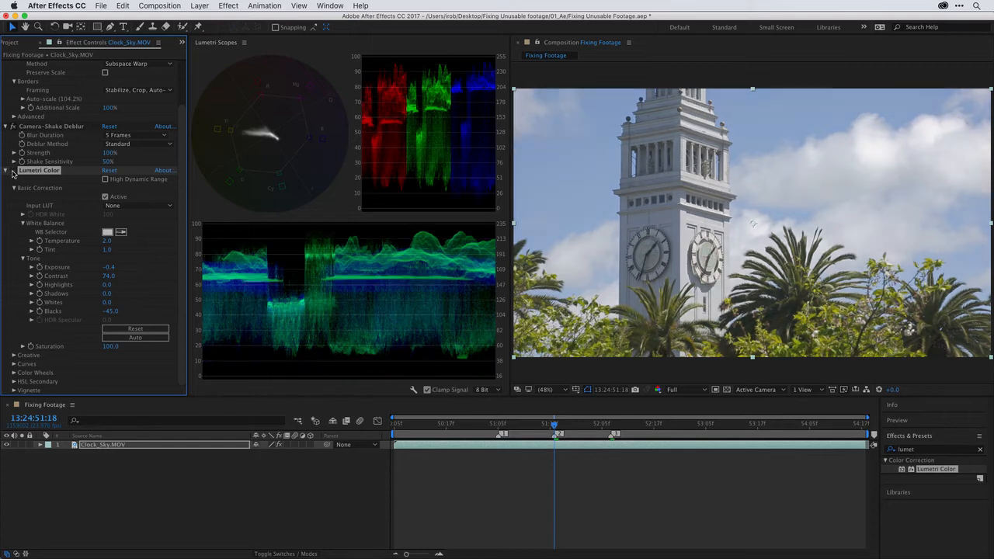
{"action": "left_click", "coordinate": [11, 172]}
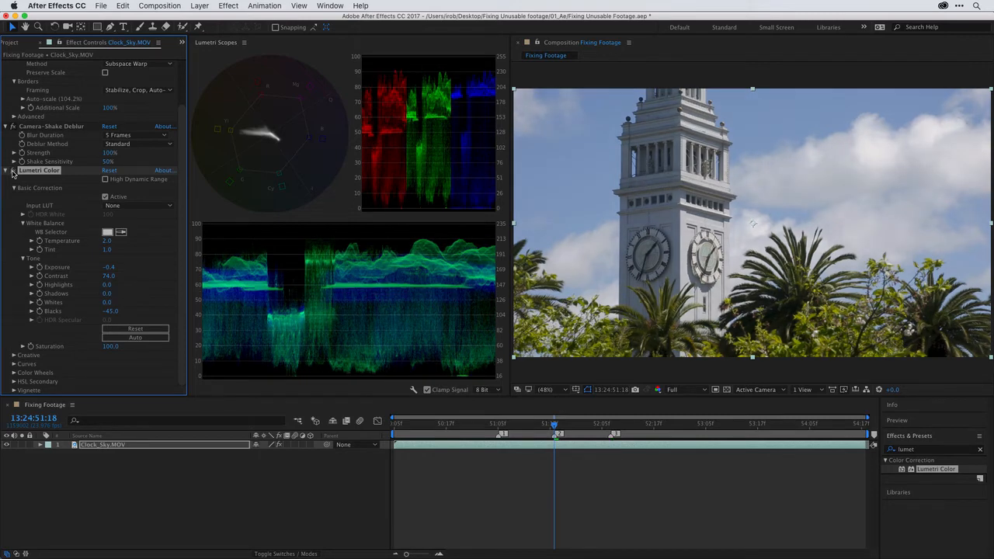
{"action": "left_click", "coordinate": [12, 172]}
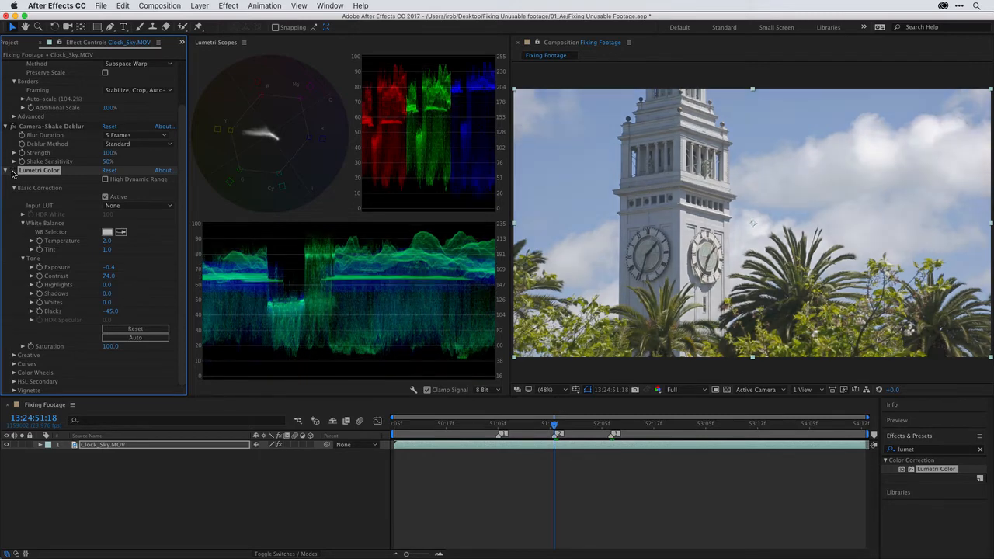
{"action": "left_click", "coordinate": [11, 172]}
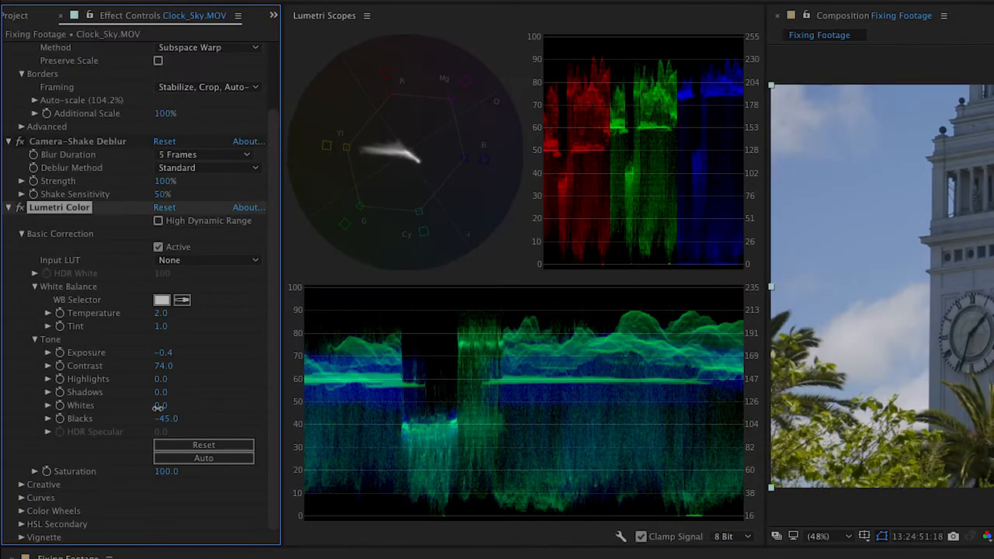
Step: Refine the tone with Whites -14.0, Highlights -32.0 and Exposure -0.3, checking it against the uncorrected image
{"action": "left_click_drag", "start_coordinate": [156, 407], "coordinate": [150, 409]}
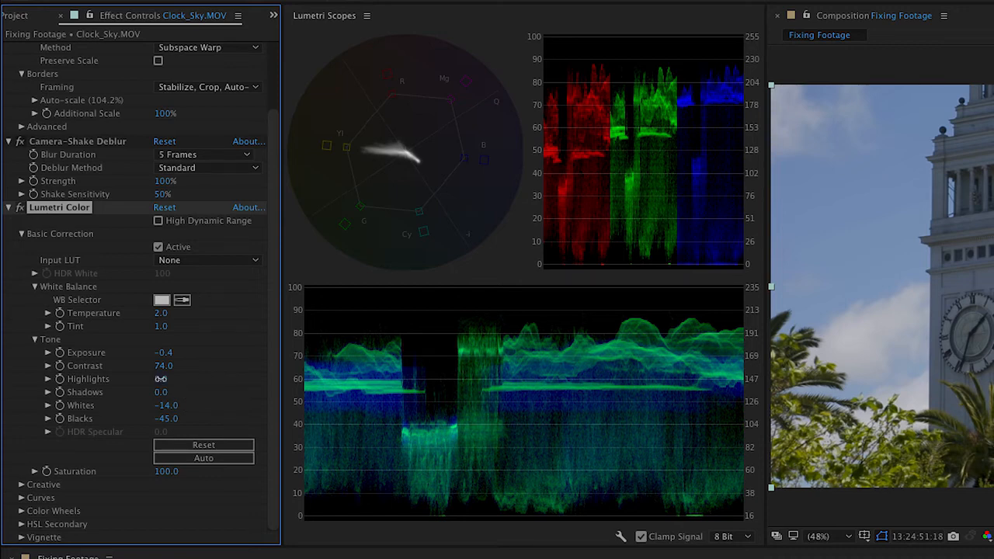
{"action": "left_click_drag", "start_coordinate": [161, 379], "coordinate": [139, 384]}
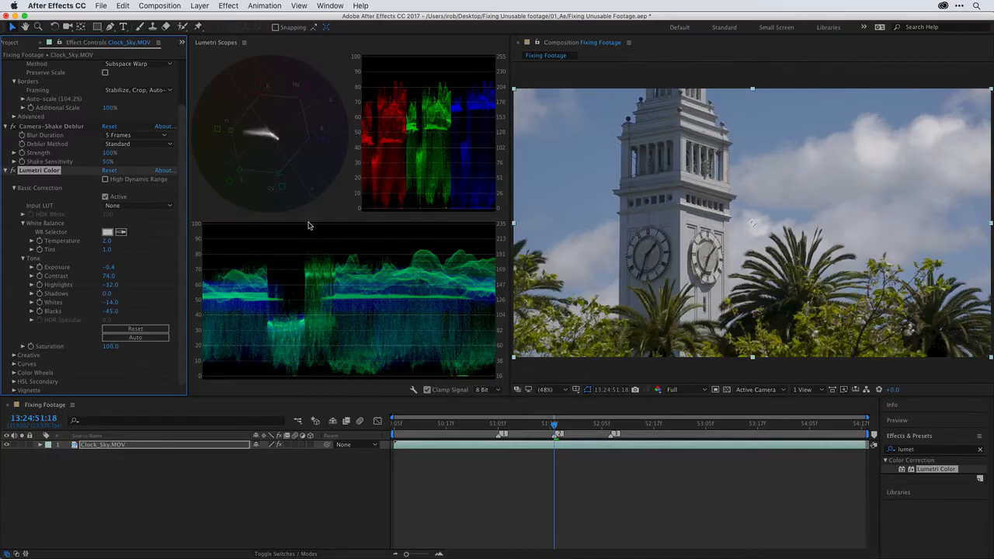
{"action": "left_click", "coordinate": [13, 171]}
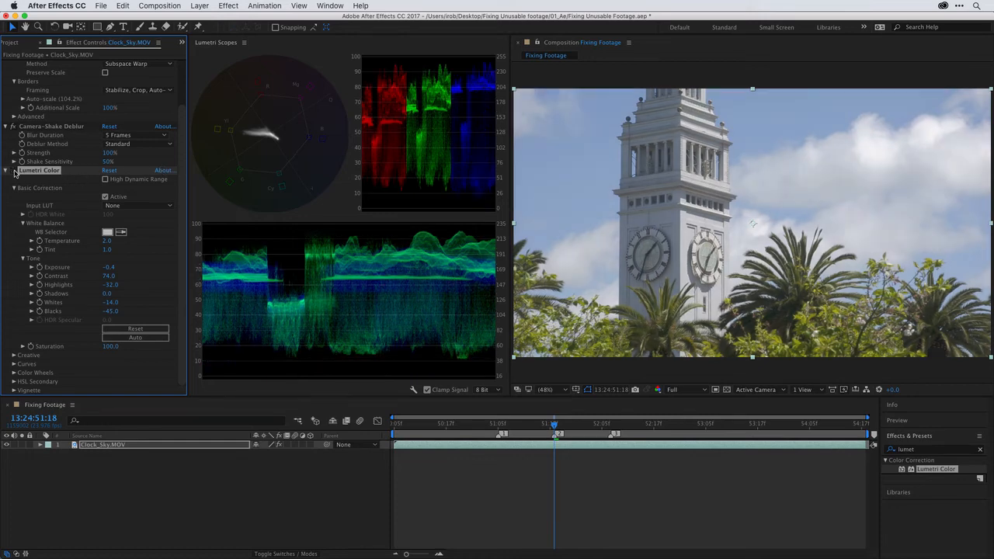
{"action": "left_click", "coordinate": [12, 170]}
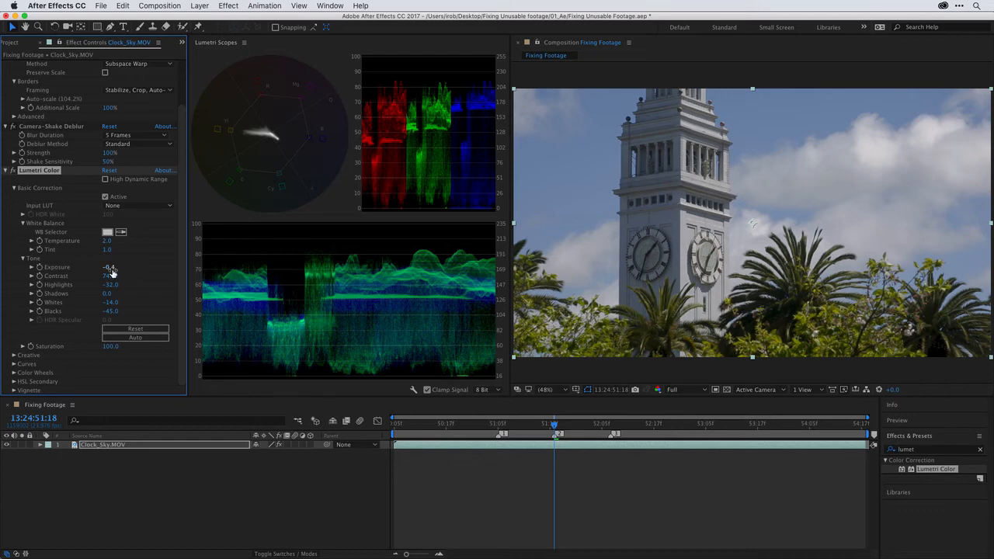
{"action": "left_click_drag", "start_coordinate": [108, 267], "coordinate": [110, 271]}
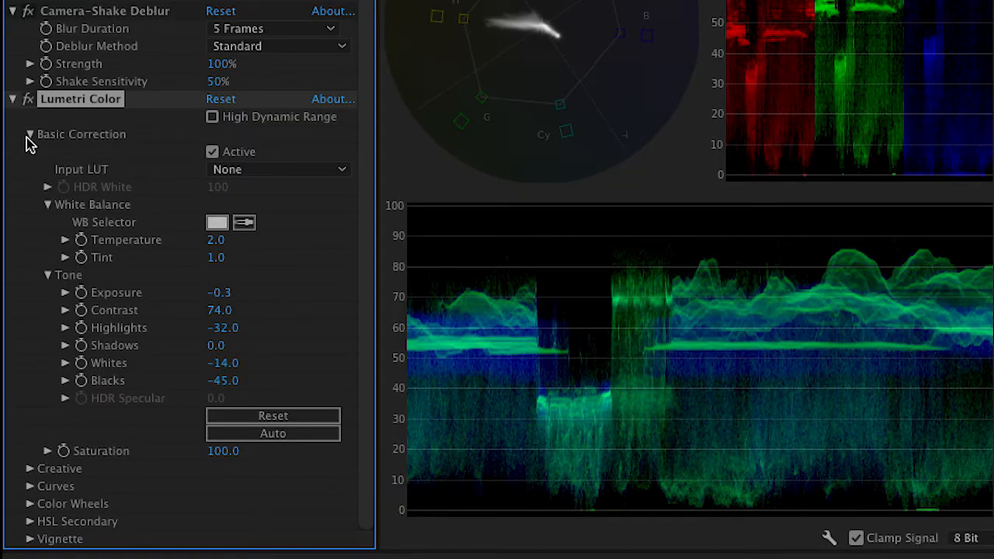
Step: Apply the Fuji ETERNA 250D Kodak 2395 (by Adobe) look in Lumetri Color's Creative section
{"action": "left_click", "coordinate": [28, 135]}
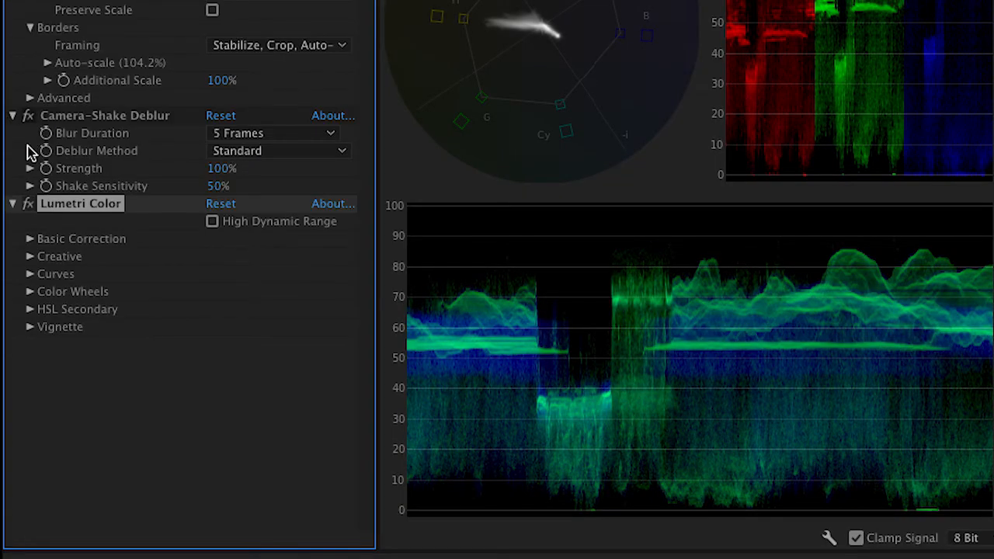
{"action": "left_click", "coordinate": [29, 257]}
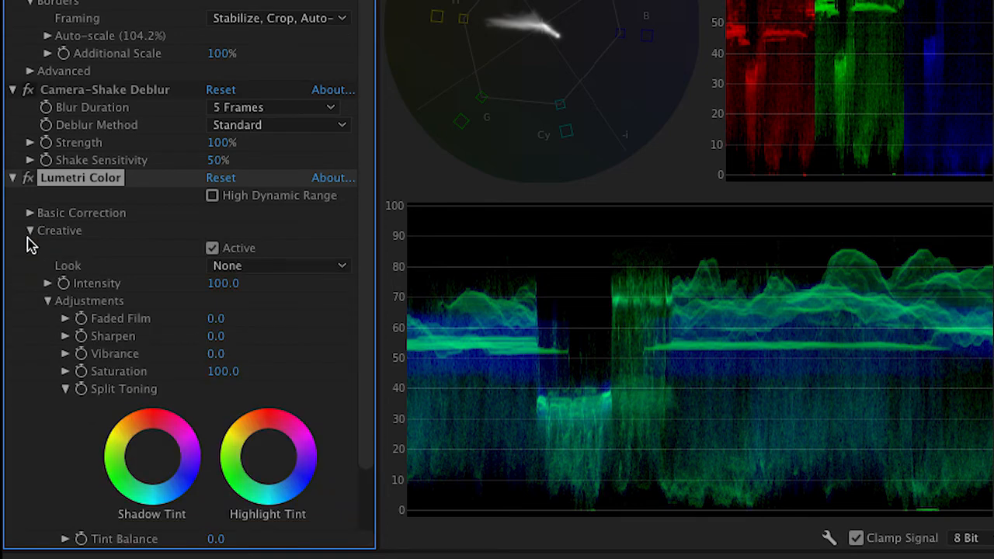
{"action": "left_click", "coordinate": [269, 268]}
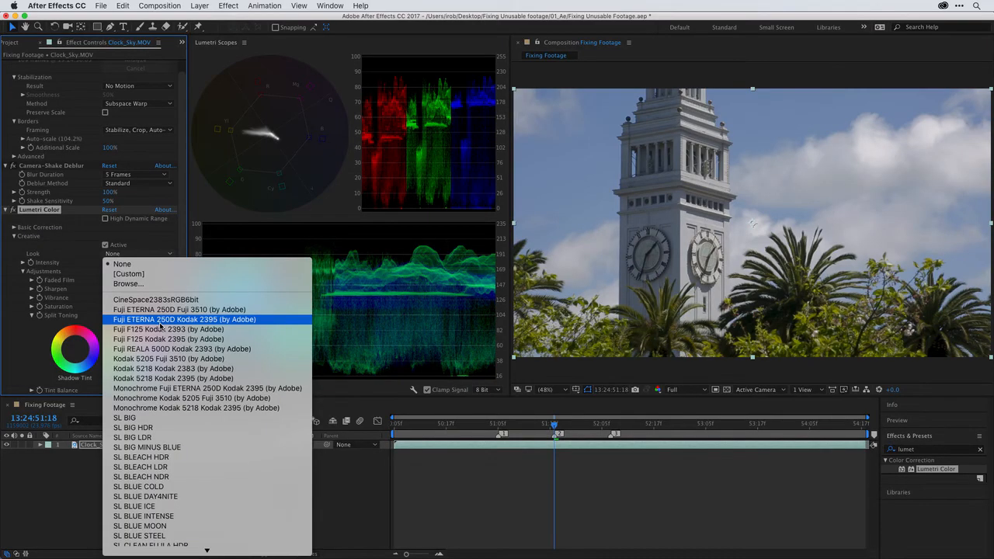
{"action": "left_click", "coordinate": [160, 321]}
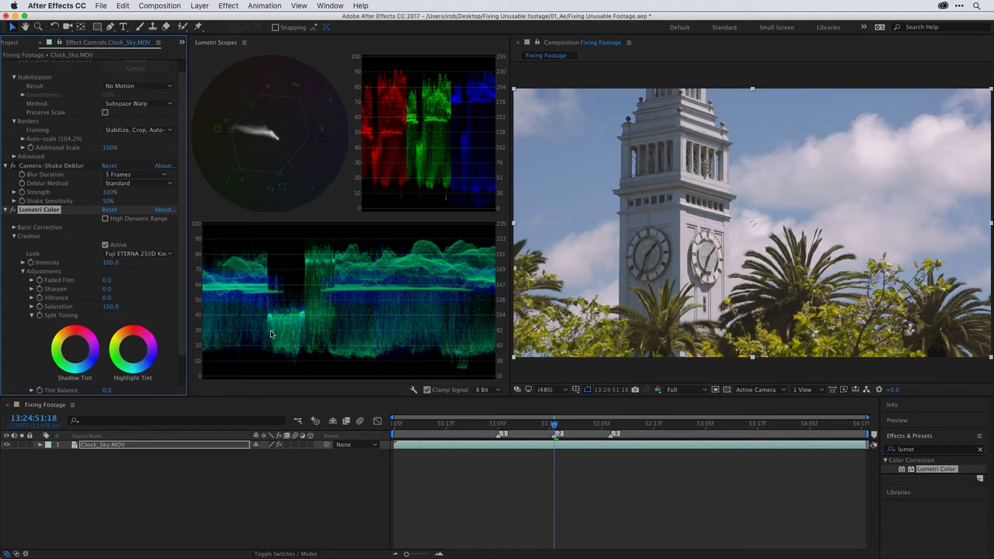
Step: Set the Vignette Amount to -0.3 and compare the image with the Creative section off and on
{"action": "scroll", "coordinate": [181, 310], "scroll_direction": "down", "scroll_amount": 3}
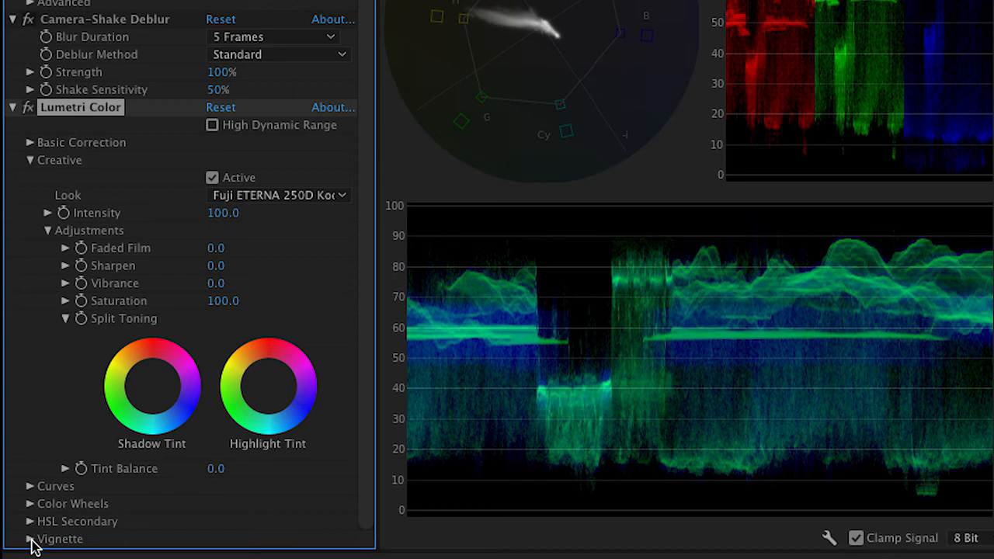
{"action": "left_click", "coordinate": [29, 540]}
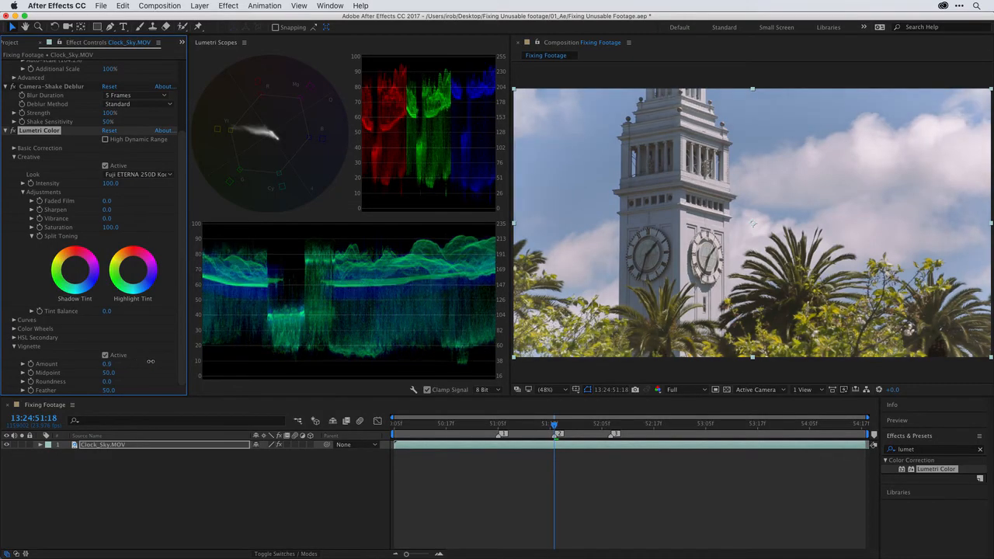
{"action": "mouse_move", "coordinate": [109, 364]}
{"action": "left_mouse_down"}
{"action": "mouse_move", "coordinate": [65, 364]}
{"action": "mouse_move", "coordinate": [225, 356]}
{"action": "mouse_move", "coordinate": [97, 372]}
{"action": "left_mouse_up"}
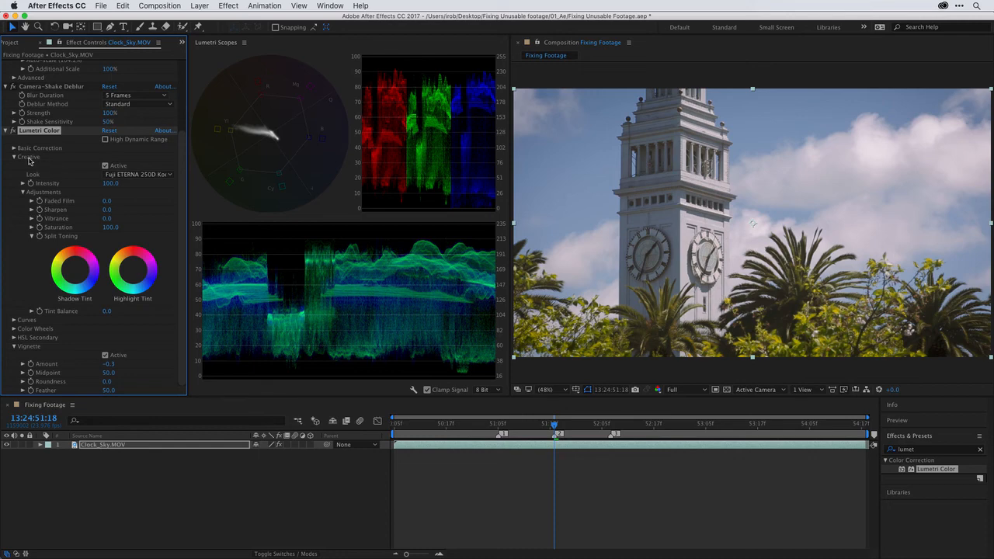
{"action": "left_click", "coordinate": [105, 167]}
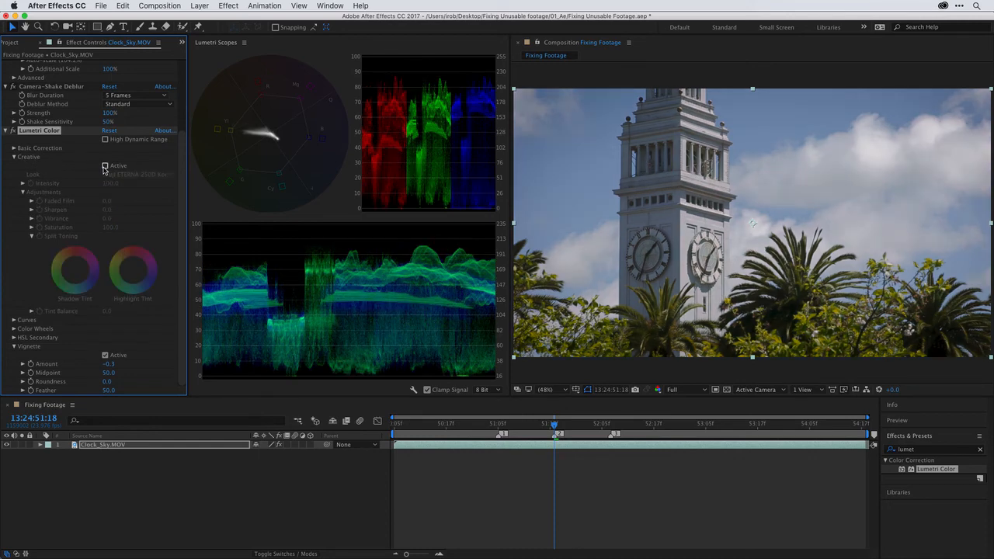
{"action": "left_click", "coordinate": [105, 166]}
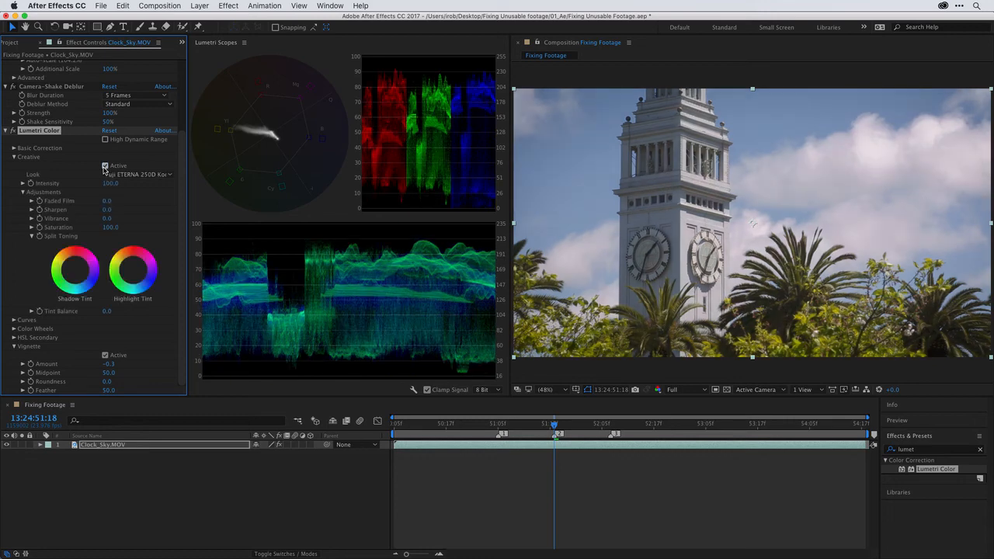